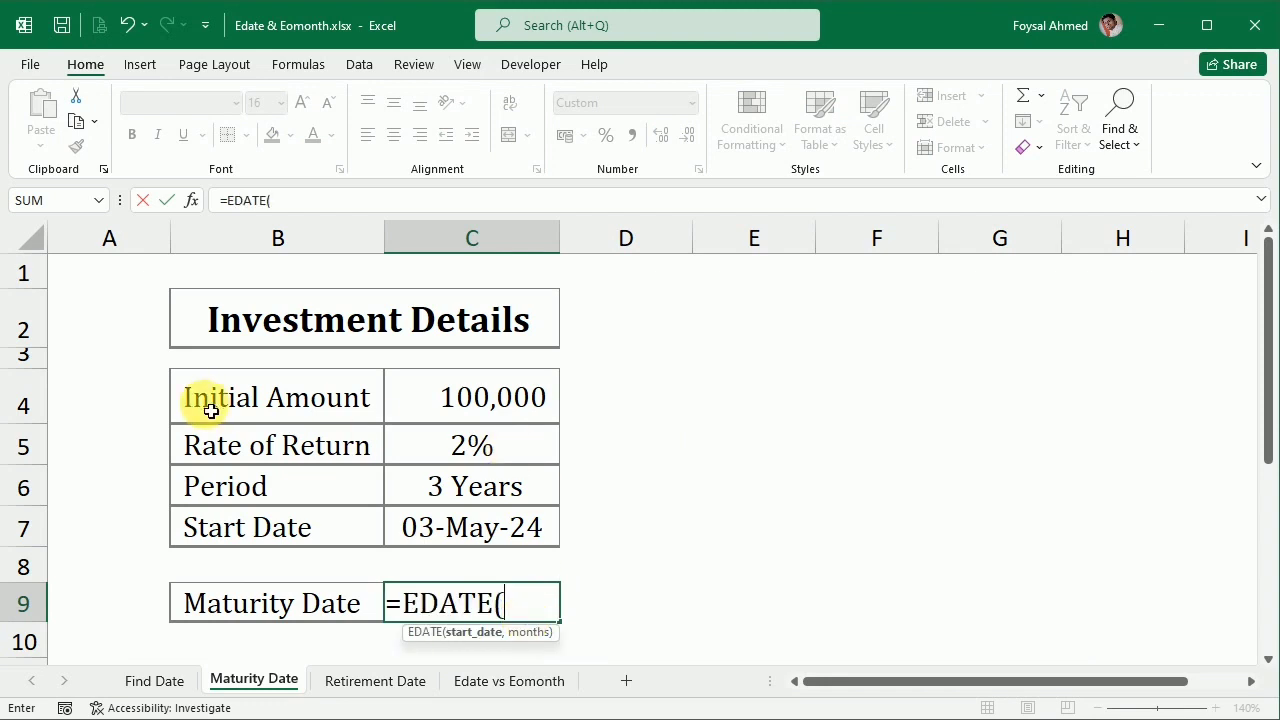
- Complete the Maturity Date formula in C9 as =EDATE(C7,12*3), using the start date and a three-year period
{"action": "left_click", "coordinate": [501, 531]}
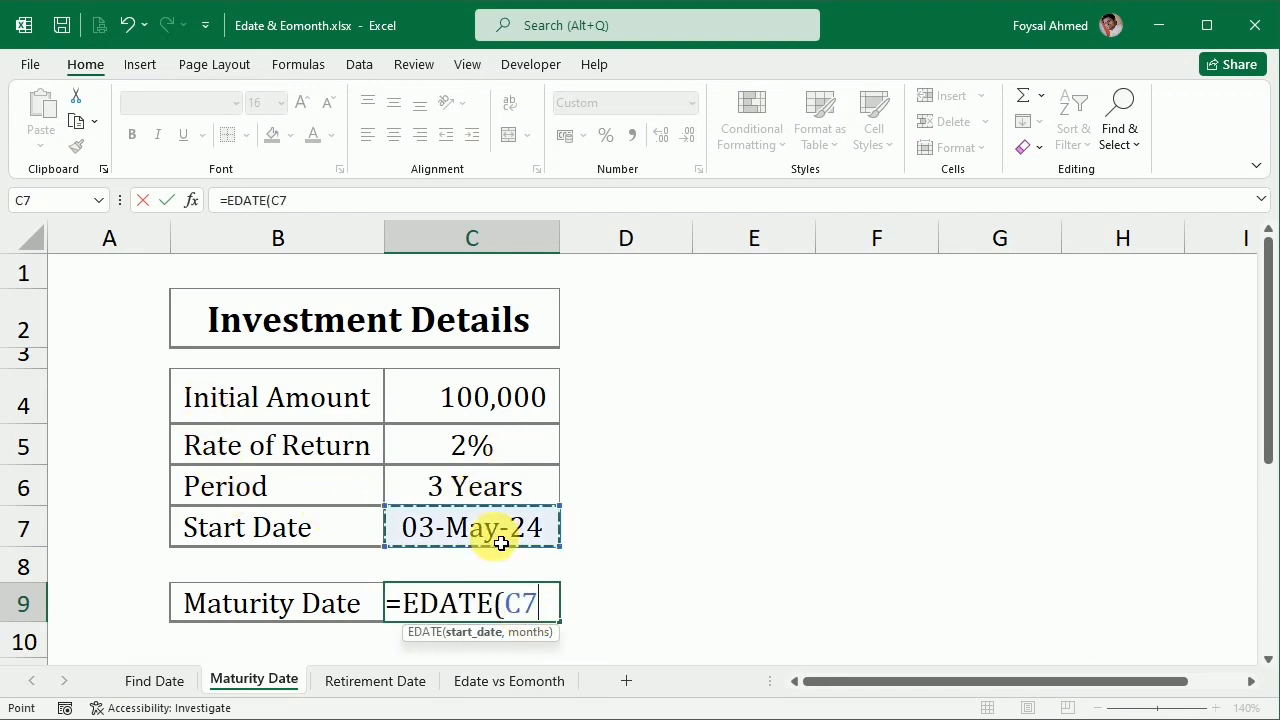
{"action": "left_click_drag", "start_coordinate": [500, 633], "coordinate": [809, 440]}
{"action": "type", "text": ","}
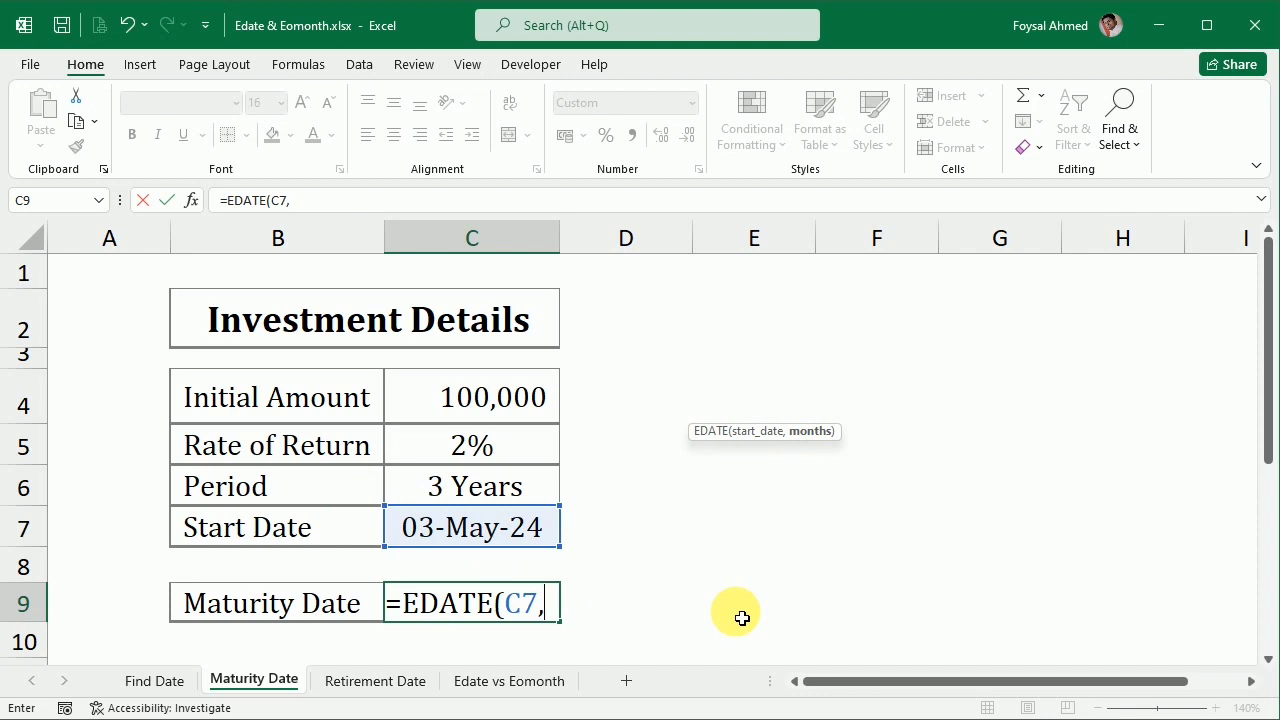
{"action": "type", "text": "12"}
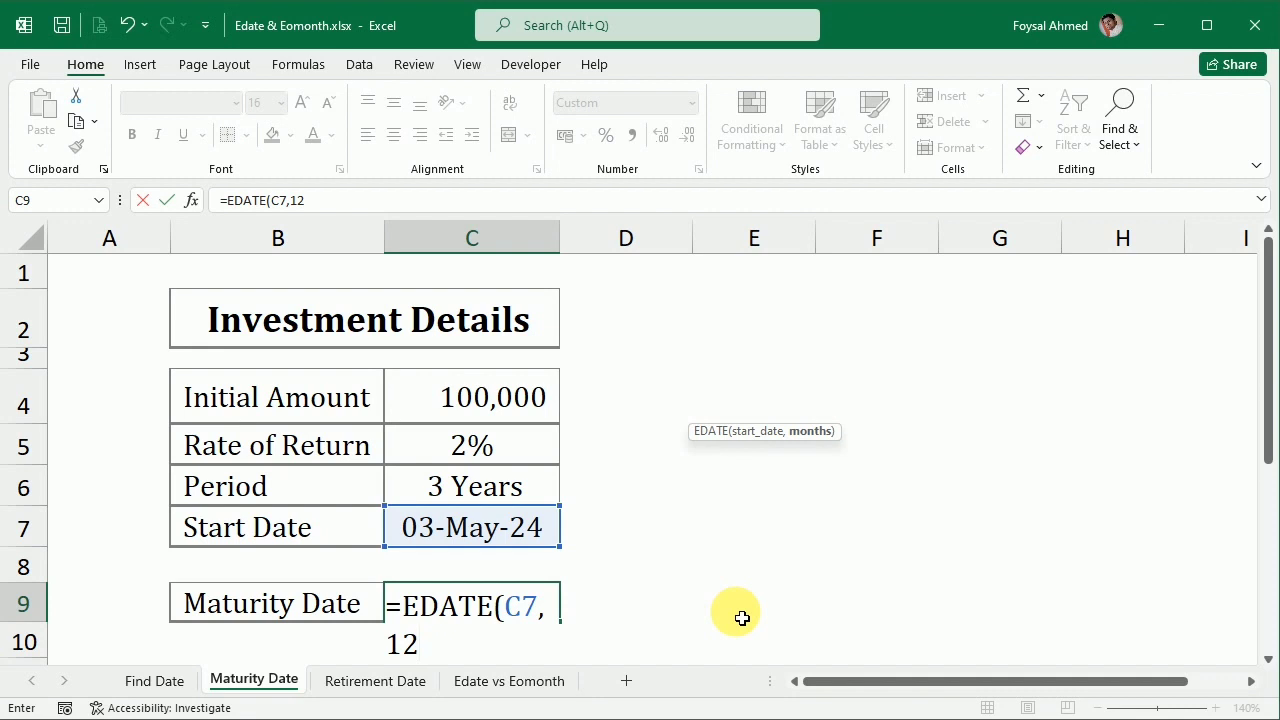
{"action": "type", "text": "*3)"}
{"action": "key", "text": "Return"}
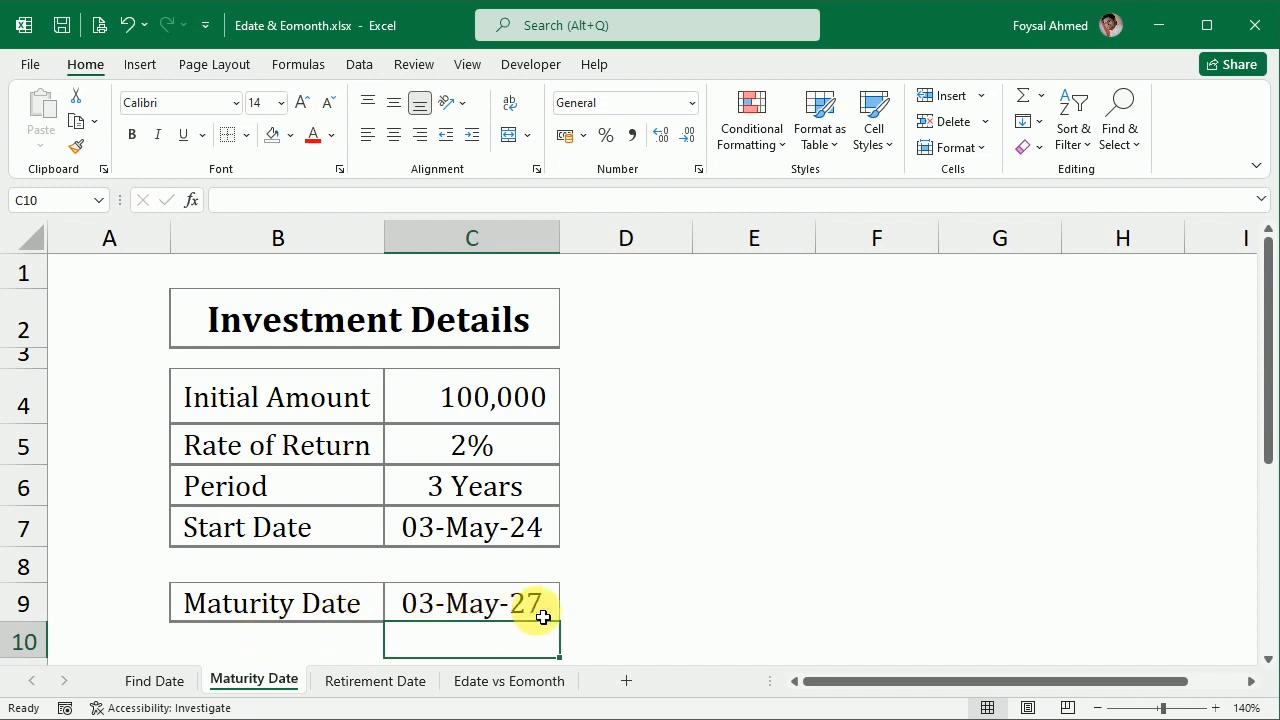
- On the Retirement Date sheet, enter =EDATE(B4,12*60) in D4 and fill the formula down to D10
{"action": "left_click", "coordinate": [376, 684]}
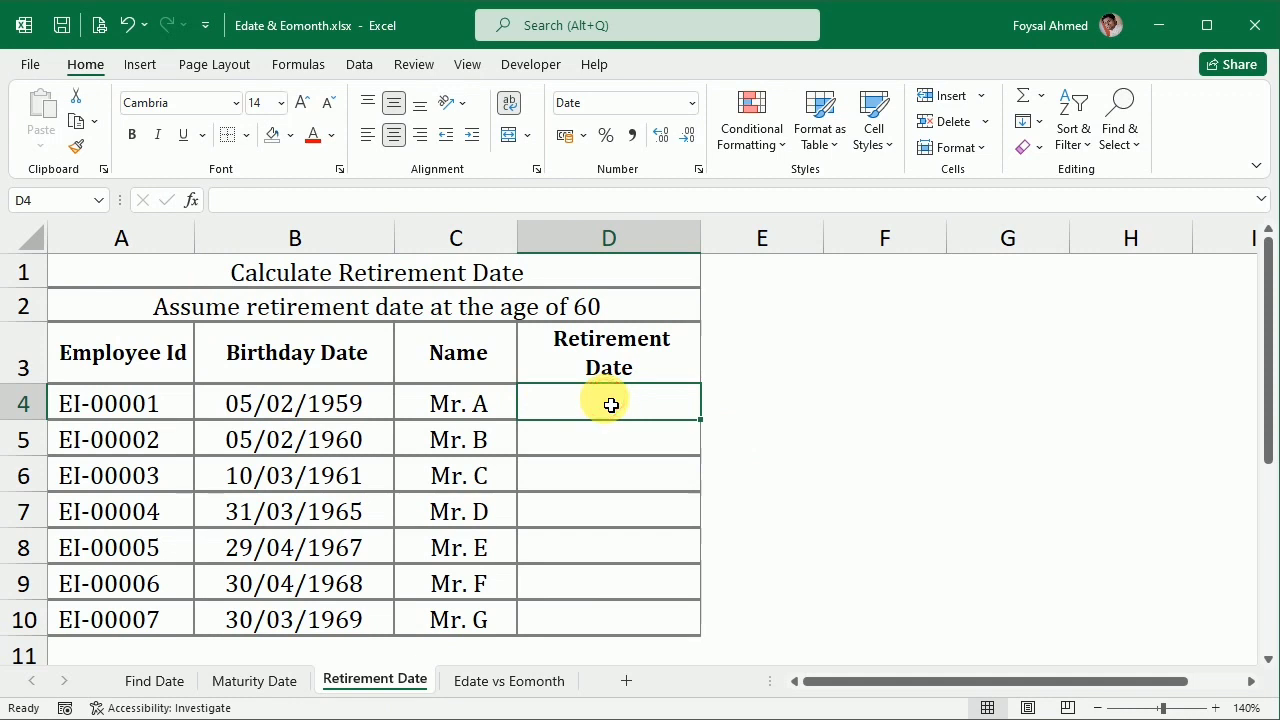
{"action": "type", "text": "="}
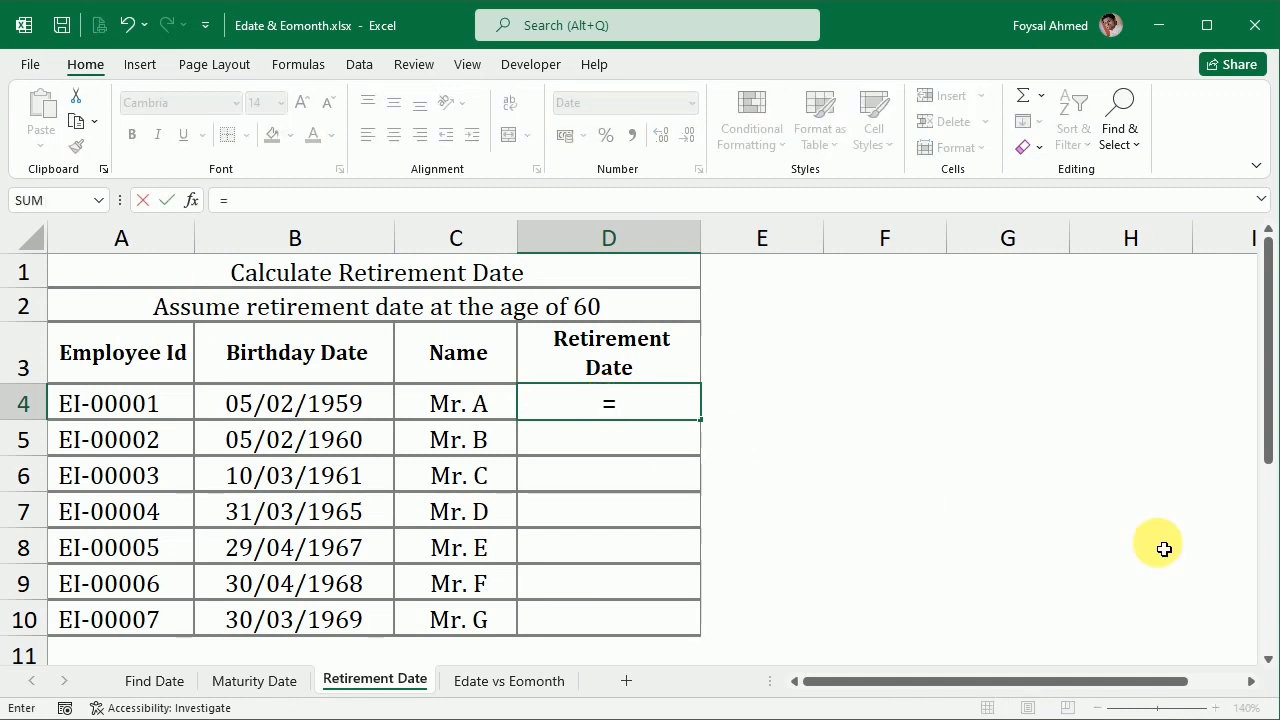
{"action": "type", "text": "e"}
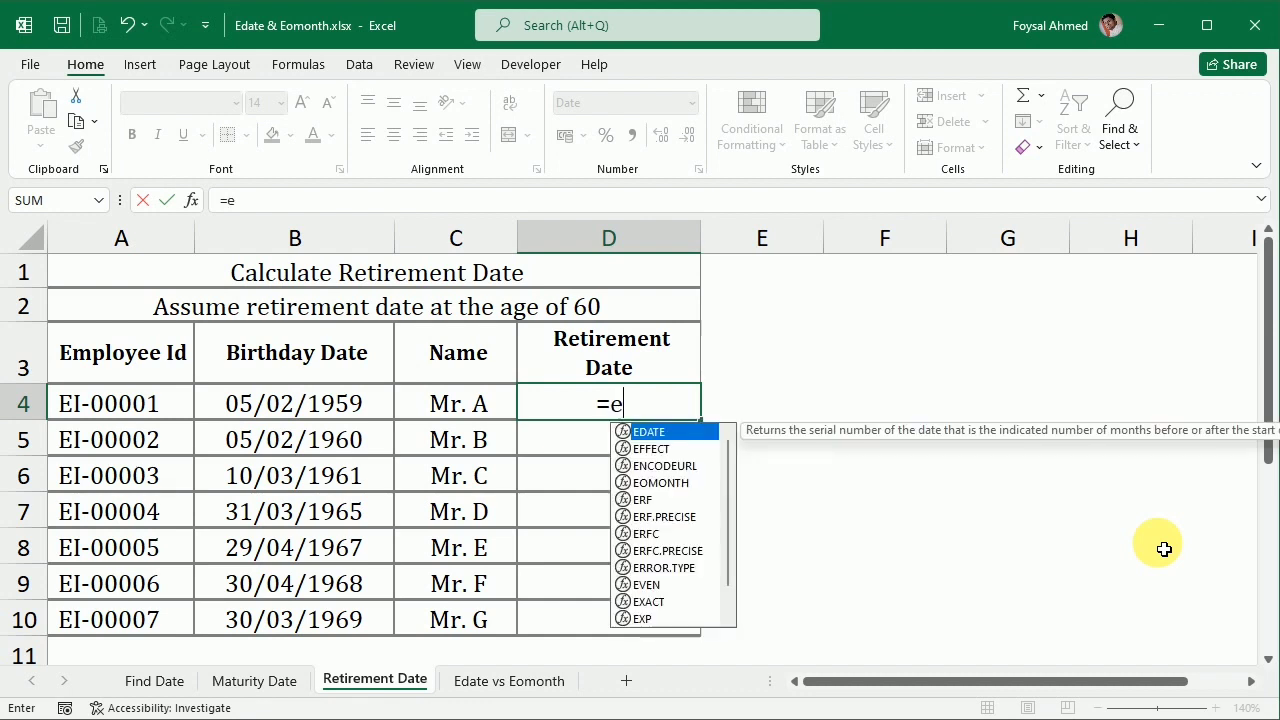
{"action": "key", "text": "Tab"}
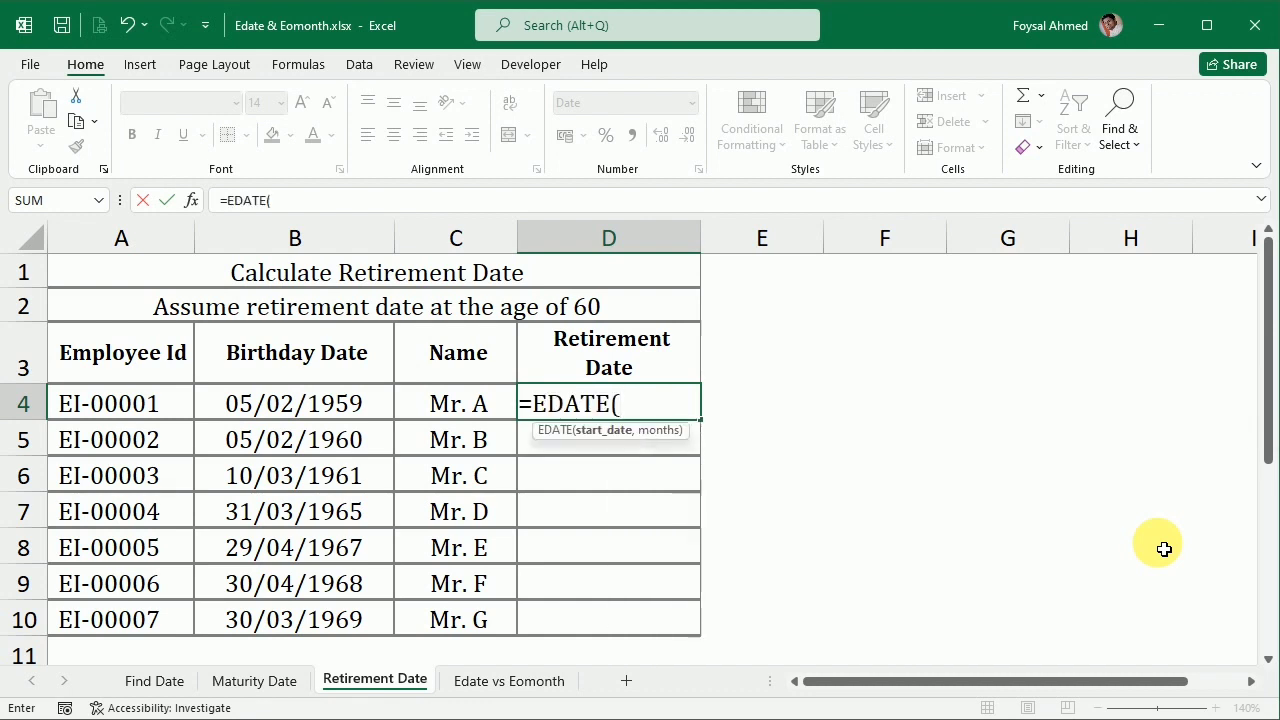
{"action": "left_click", "coordinate": [269, 408]}
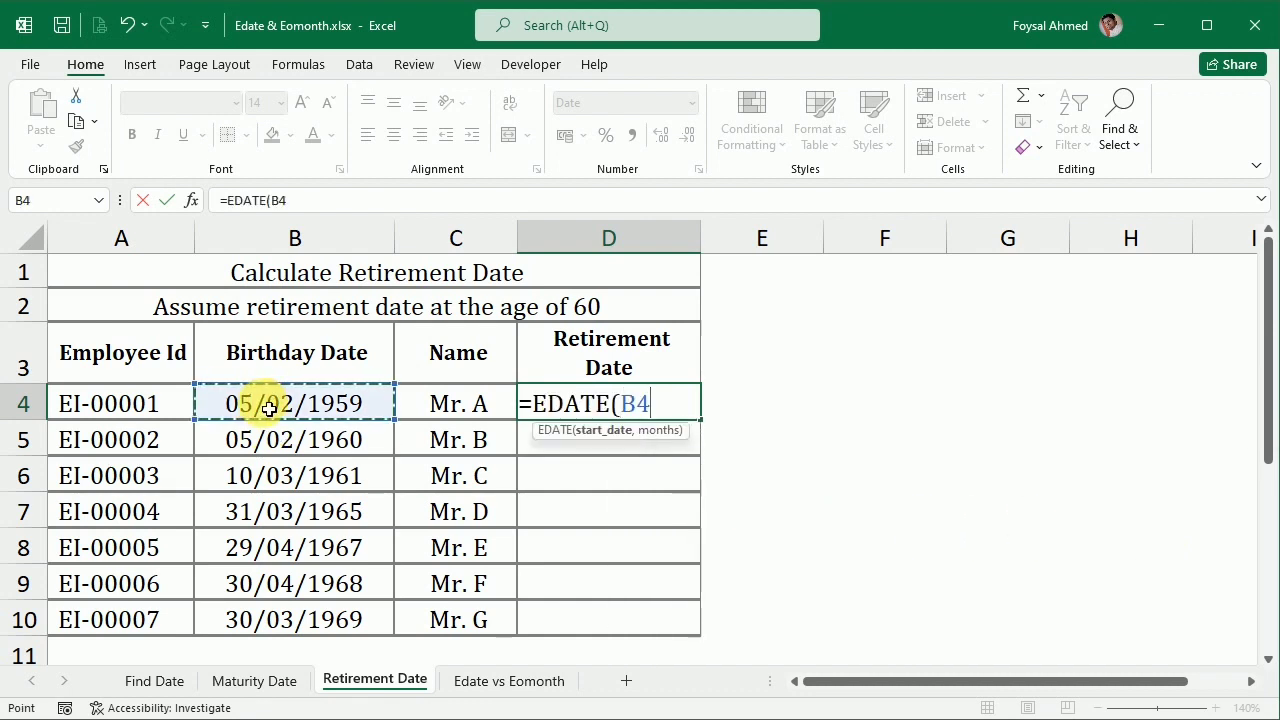
{"action": "type", "text": ","}
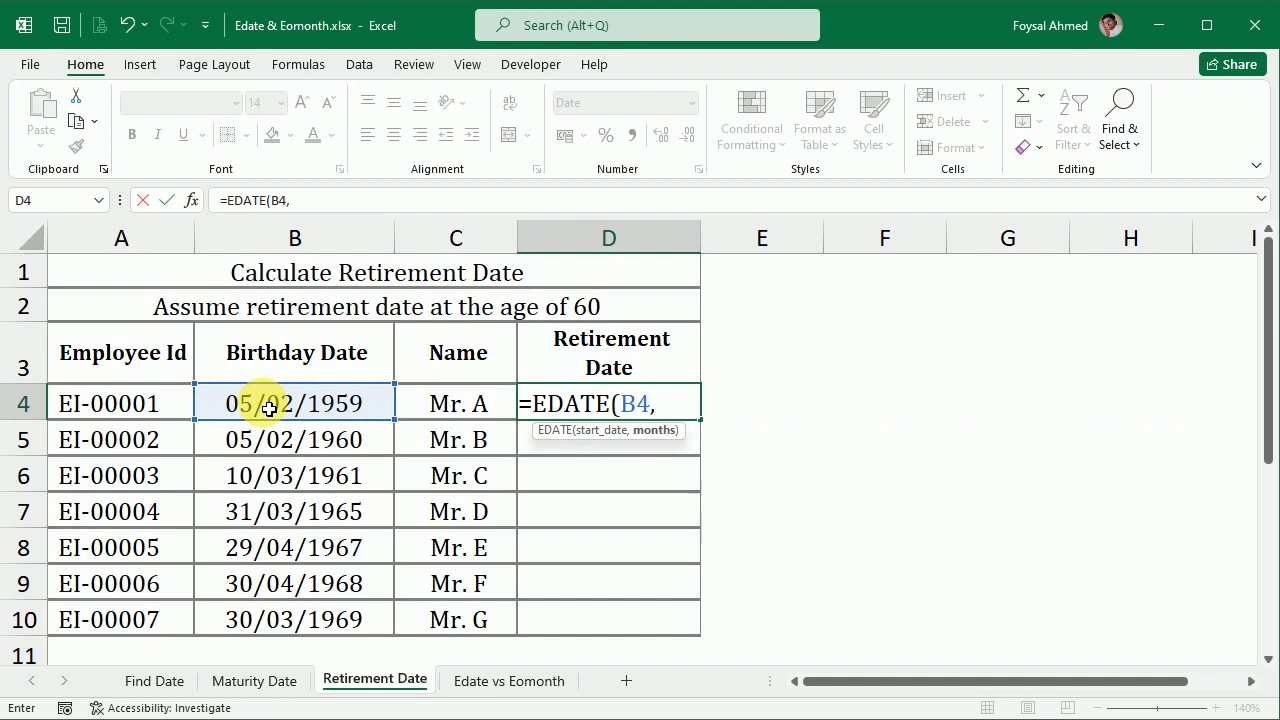
{"action": "type", "text": "12*60"}
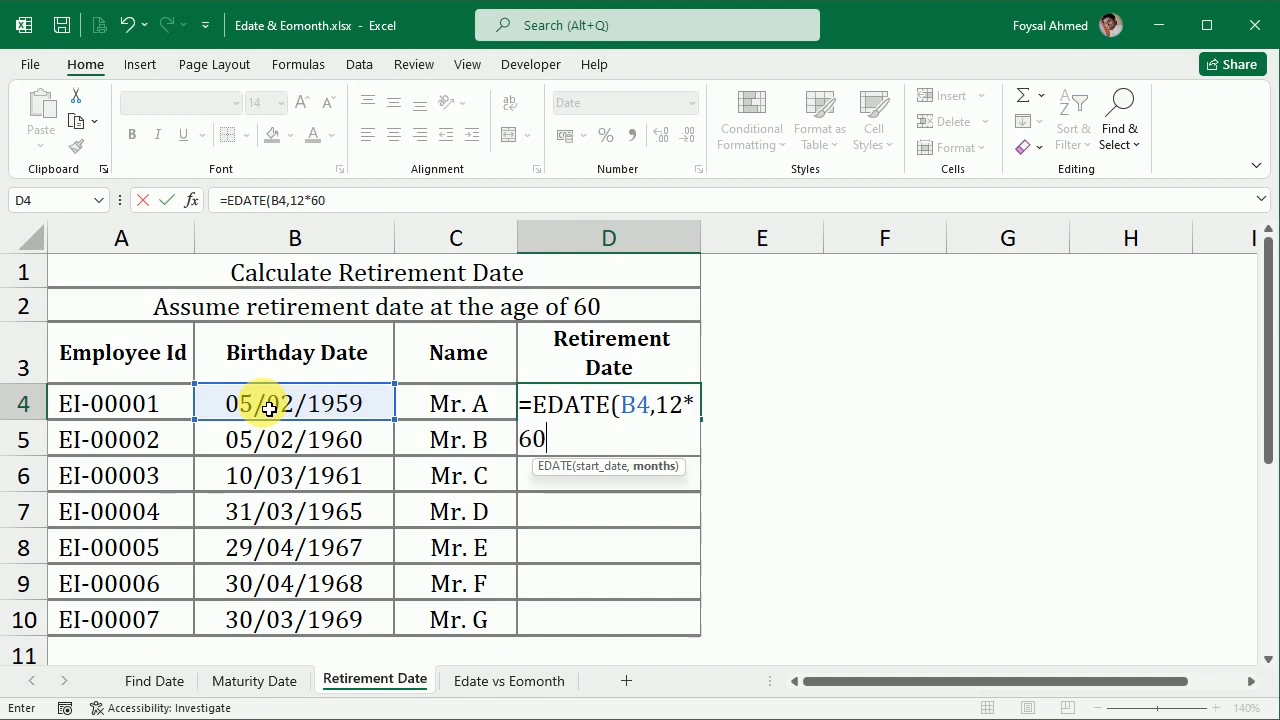
{"action": "key", "text": "Return"}
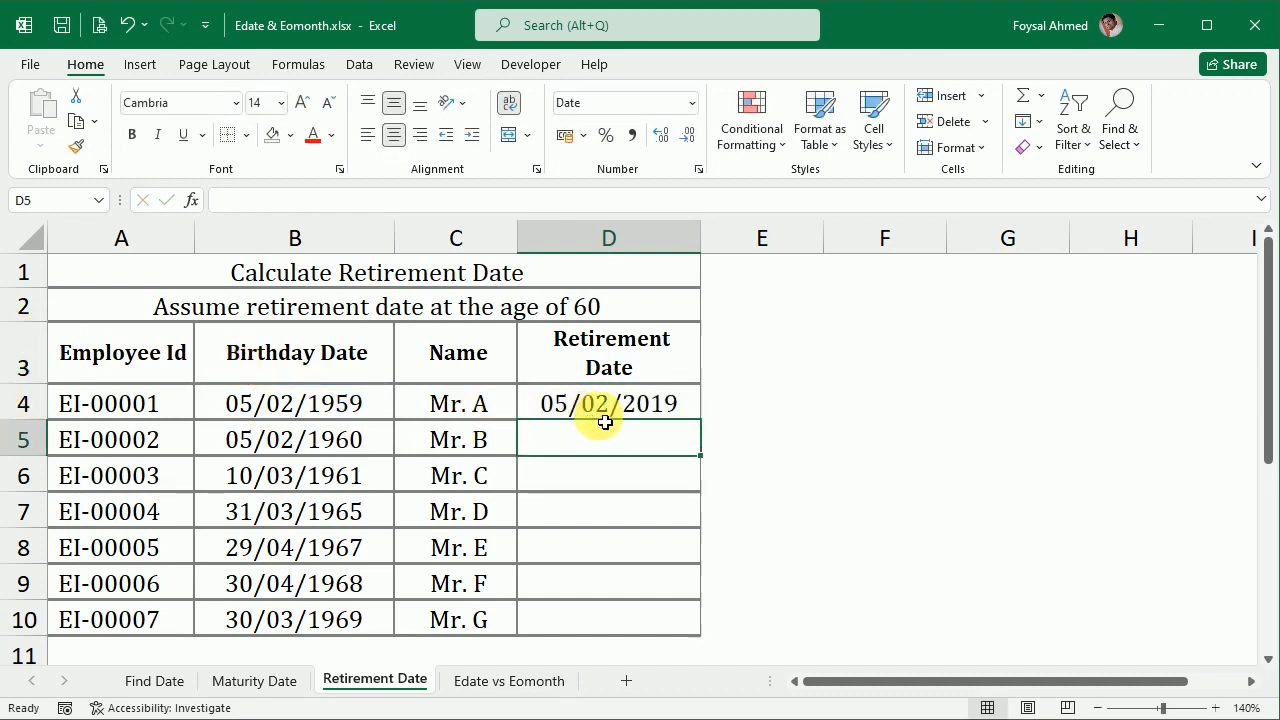
{"action": "left_click_drag", "start_coordinate": [600, 400], "coordinate": [586, 608]}
{"action": "key", "text": "ctrl+d"}
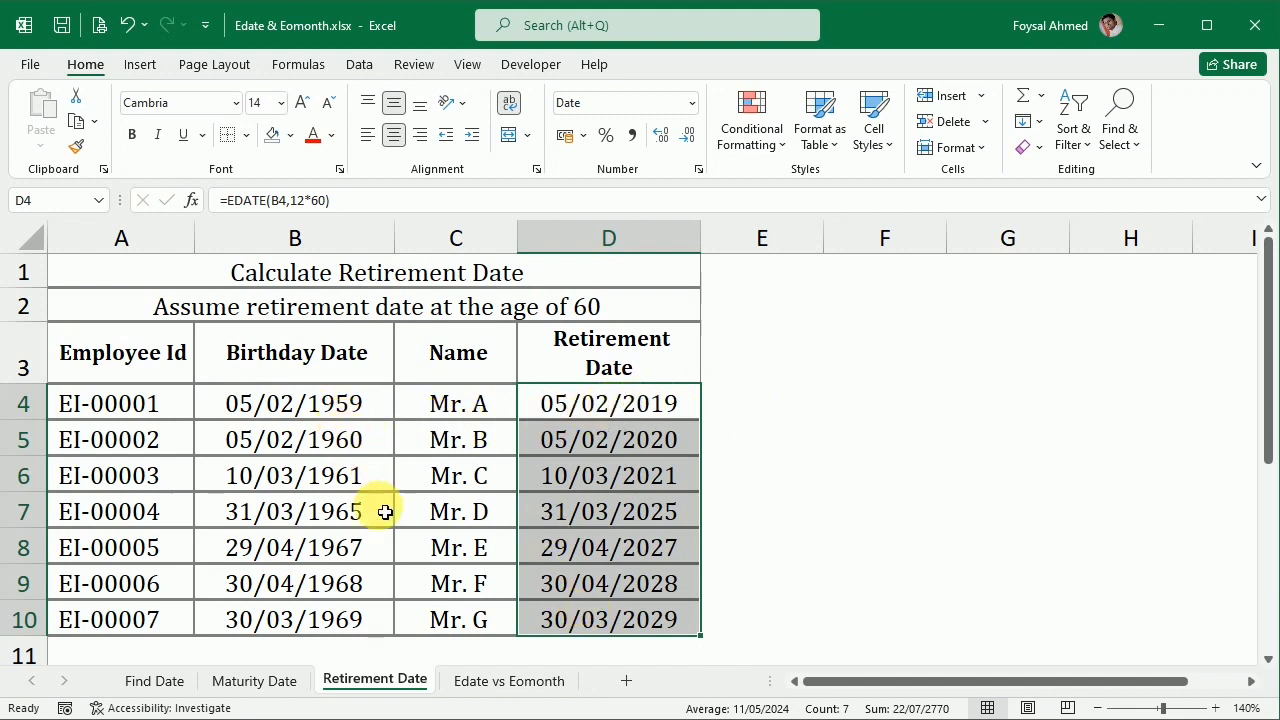
- On the Eomonth and Edate comparison sheet, enter =EOMONTH(D4,0) in D8 for the End of Current Month row
{"action": "left_click", "coordinate": [476, 684]}
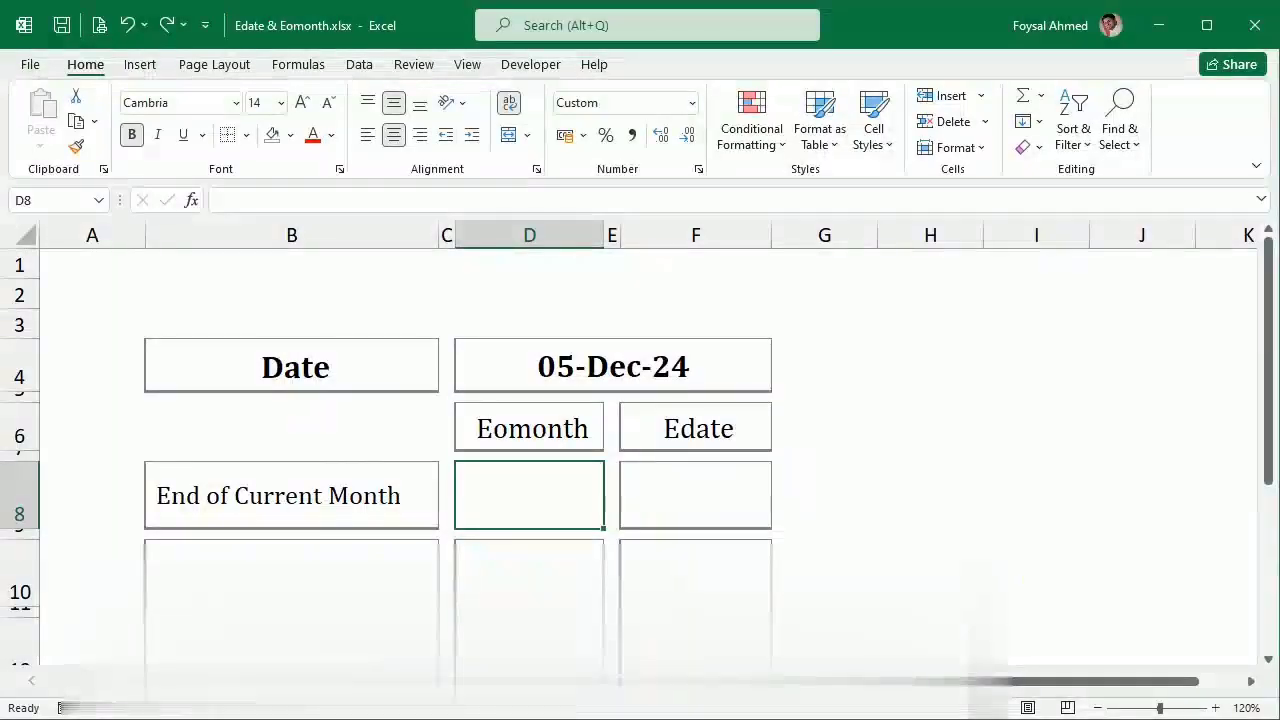
{"action": "type", "text": "="}
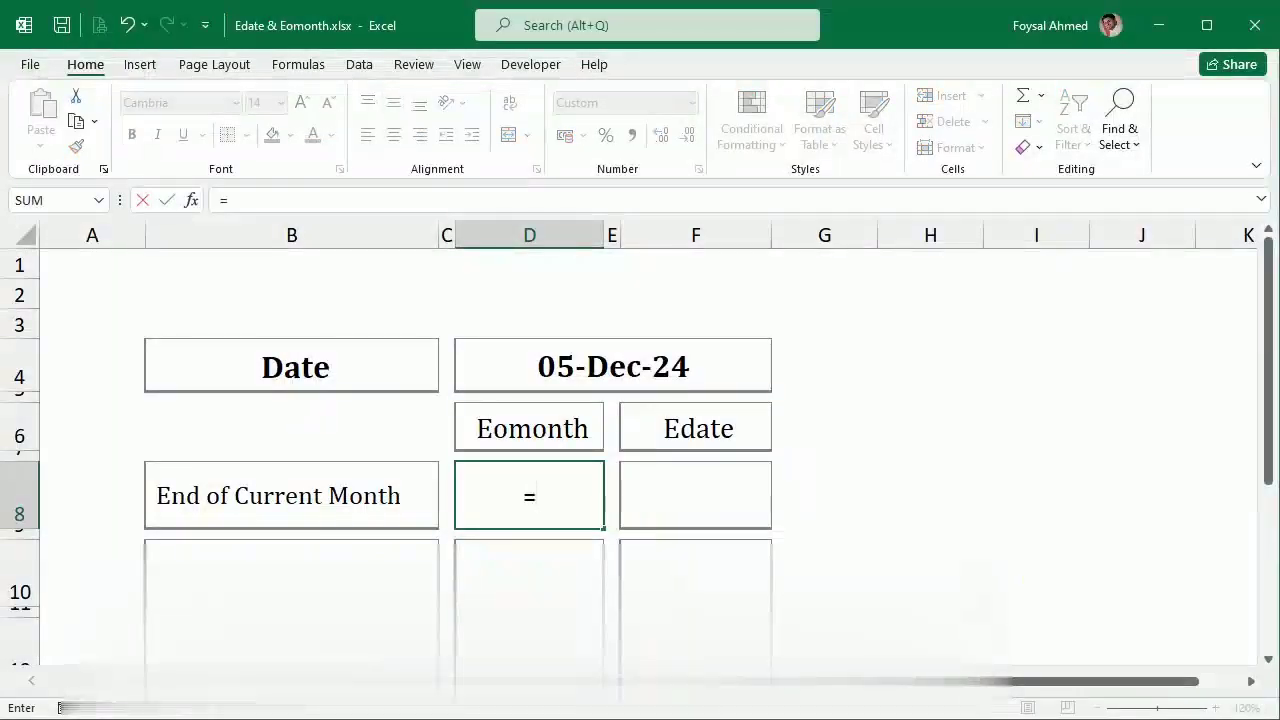
{"action": "type", "text": "eo"}
{"action": "key", "text": "Tab"}
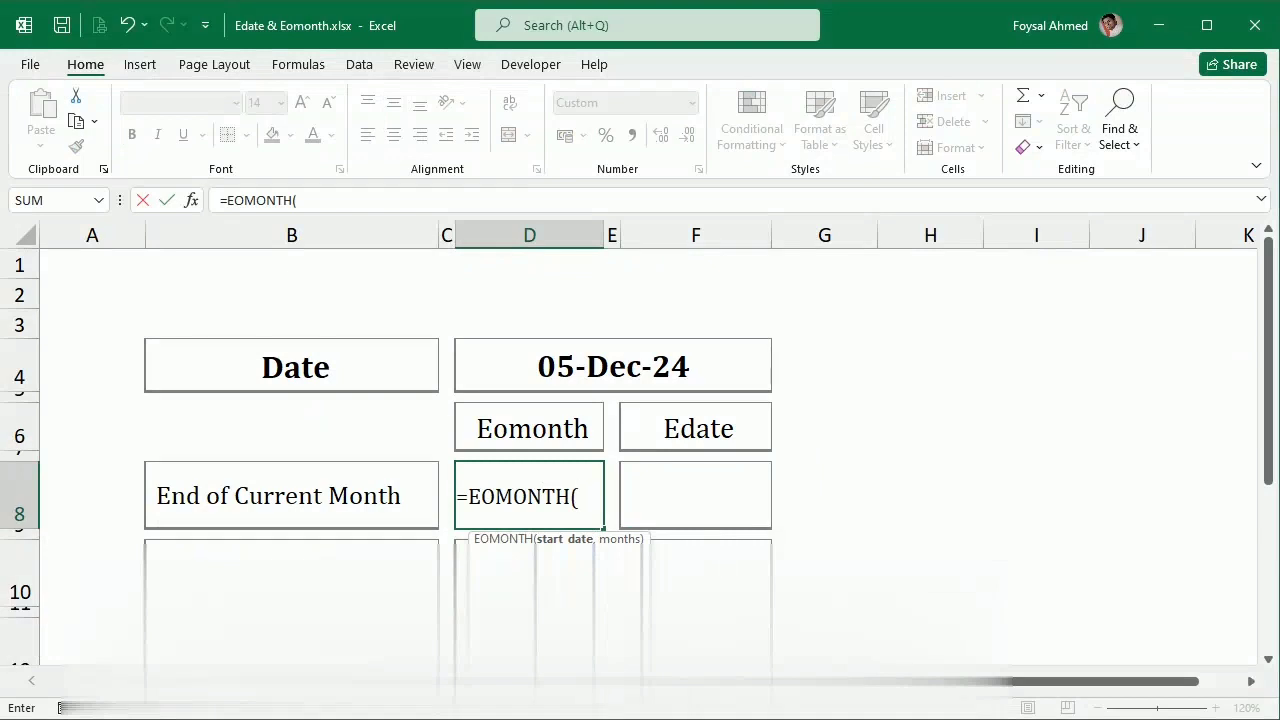
{"action": "left_click_drag", "start_coordinate": [640, 541], "coordinate": [1073, 351]}
{"action": "left_click", "coordinate": [648, 378]}
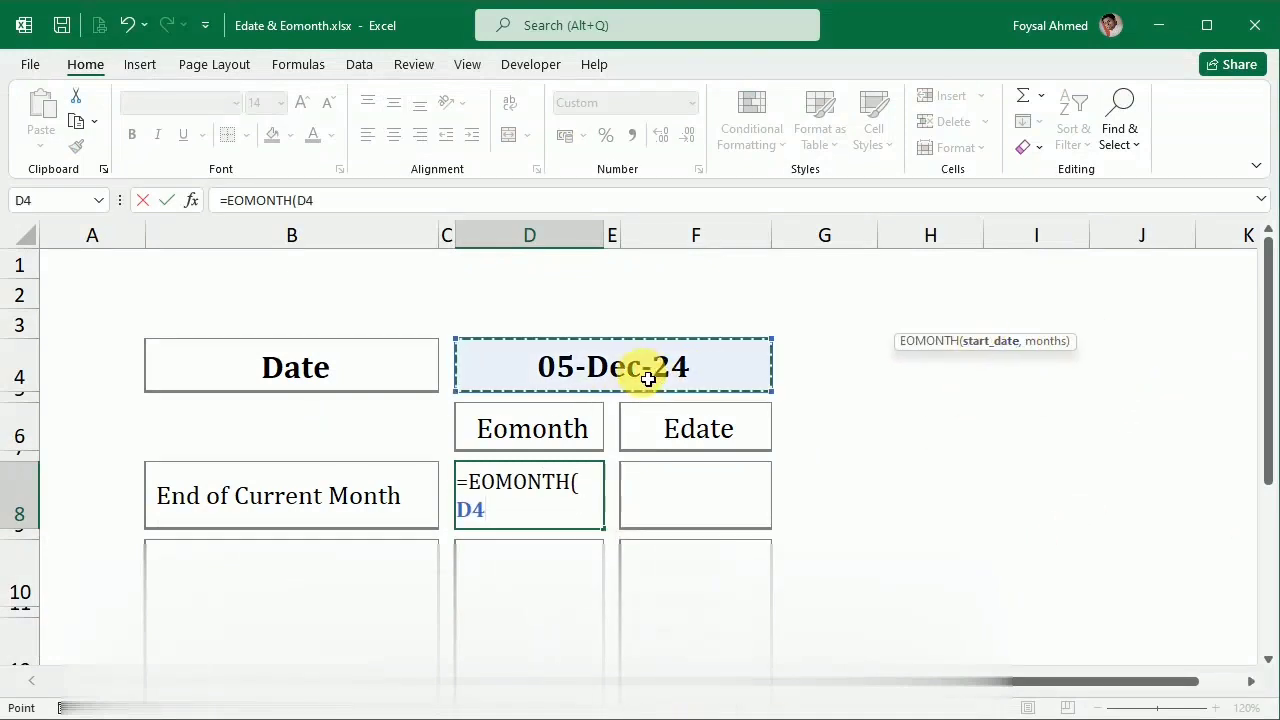
{"action": "type", "text": ","}
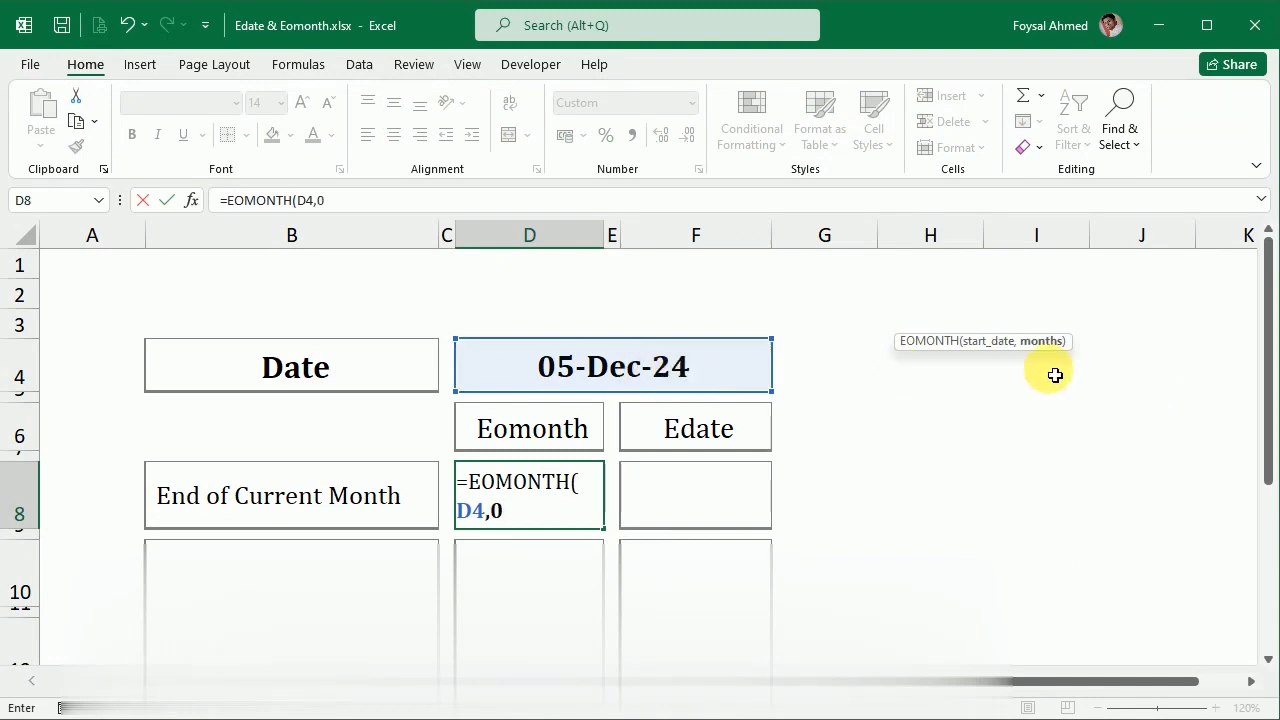
{"action": "type", "text": "0)"}
{"action": "key", "text": "Return"}
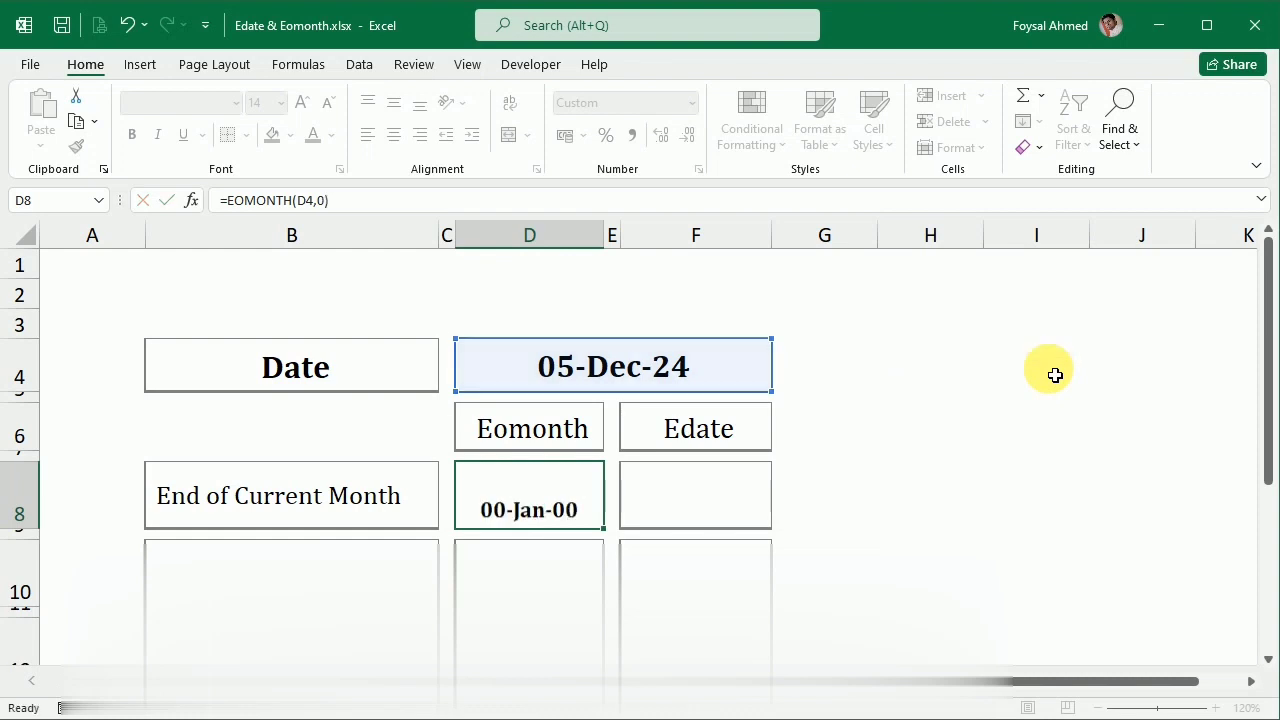
{"action": "left_click", "coordinate": [523, 518]}
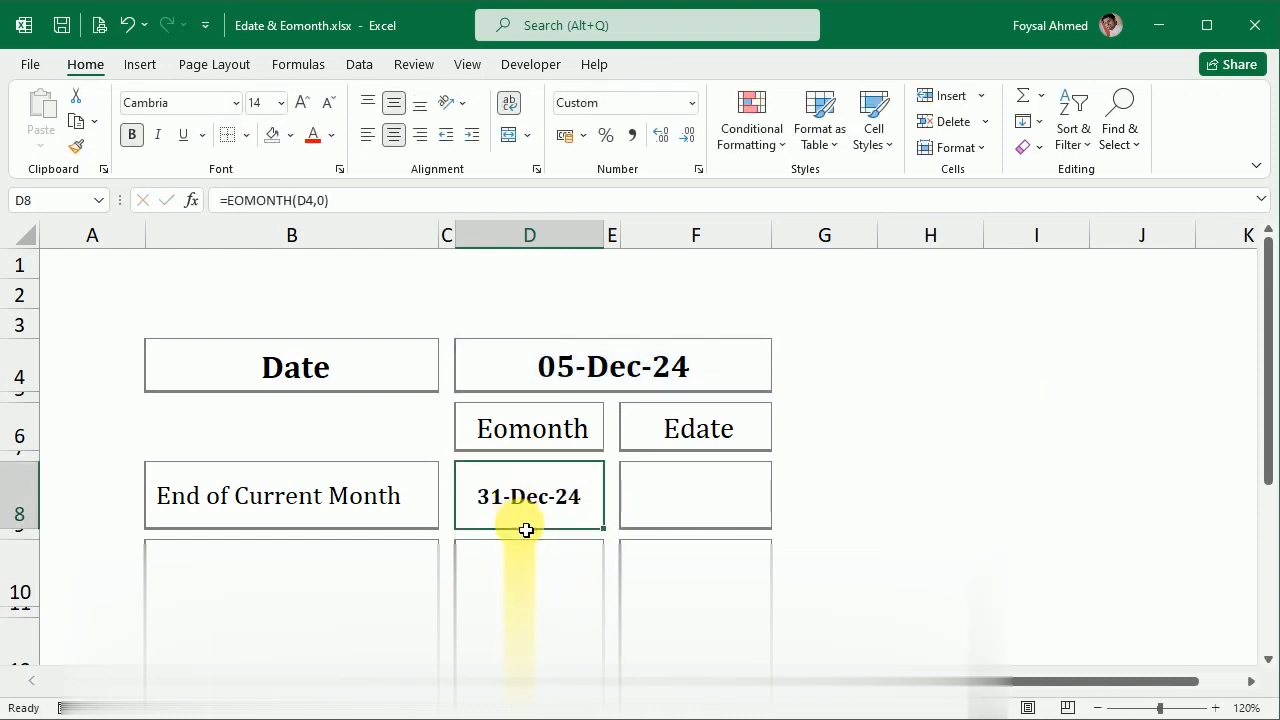
- Enter =EDATE(D4,0) in F8, the Edate cell of the End of Current Month row
{"action": "left_click", "coordinate": [687, 492]}
{"action": "type", "text": "="}
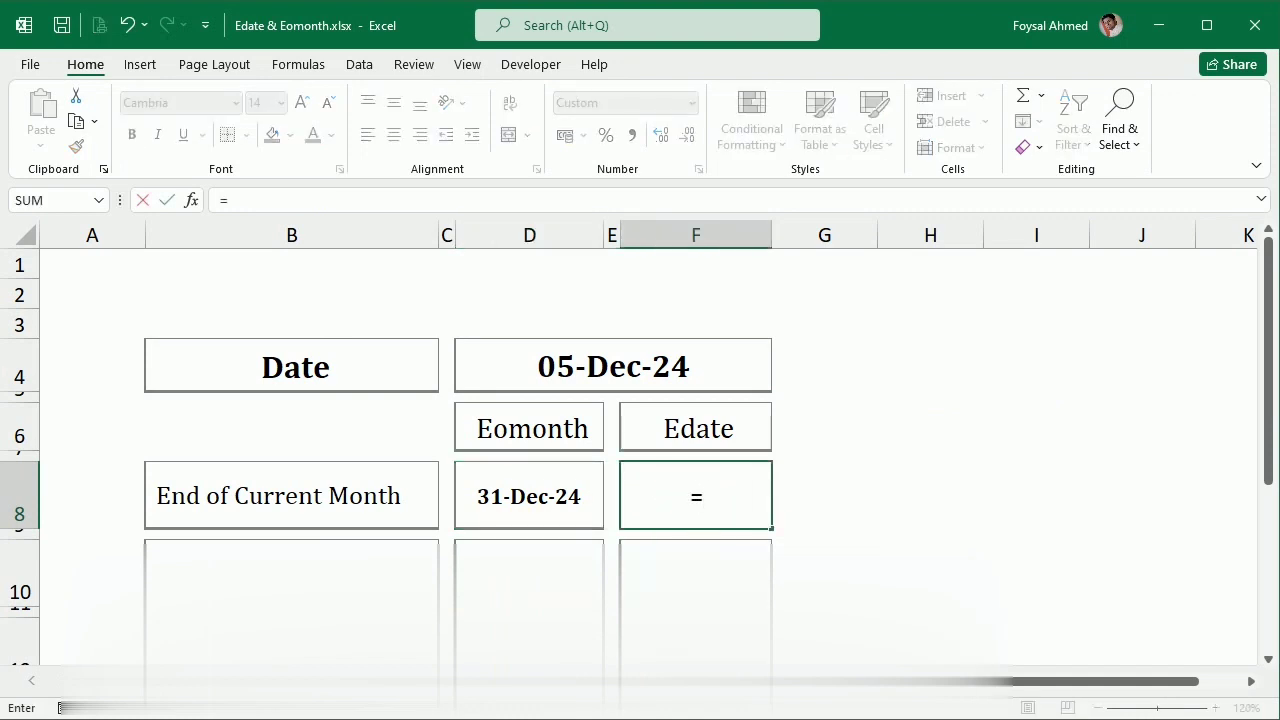
{"action": "type", "text": "edate"}
{"action": "key", "text": "Tab"}
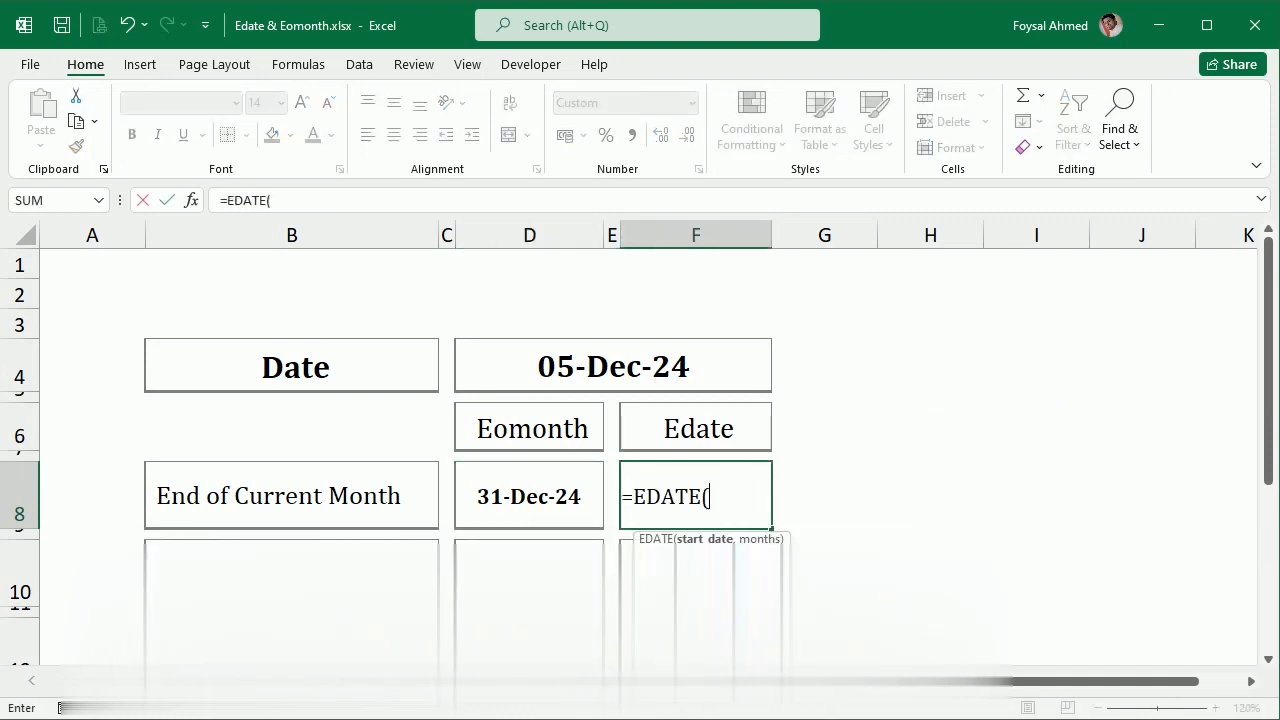
{"action": "left_click_drag", "start_coordinate": [771, 543], "coordinate": [894, 408]}
{"action": "left_click", "coordinate": [589, 366]}
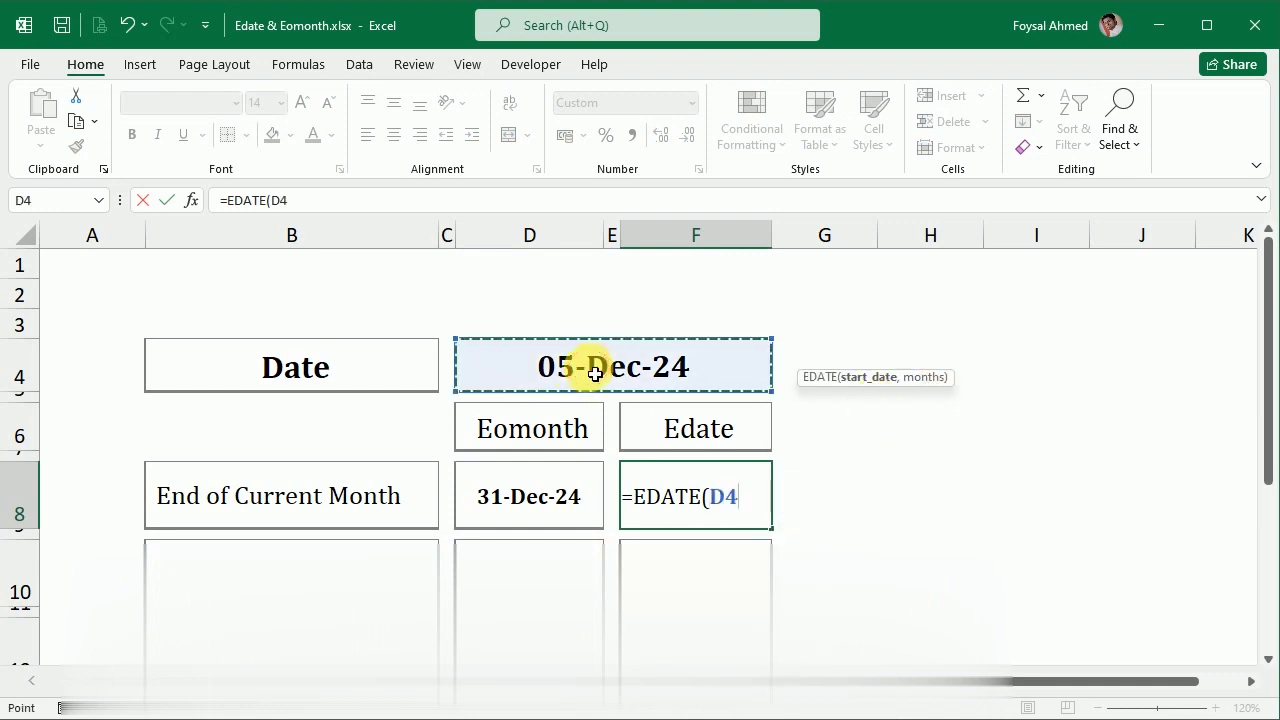
{"action": "type", "text": ",0"}
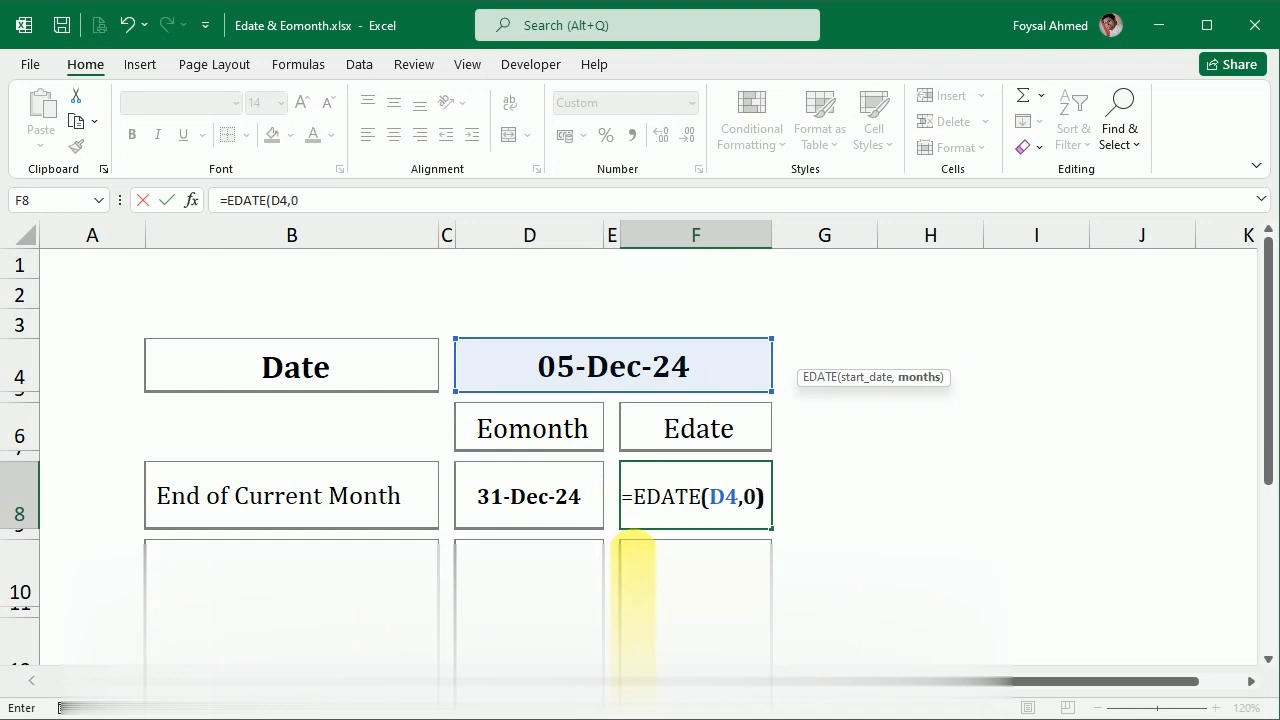
{"action": "key", "text": "Return"}
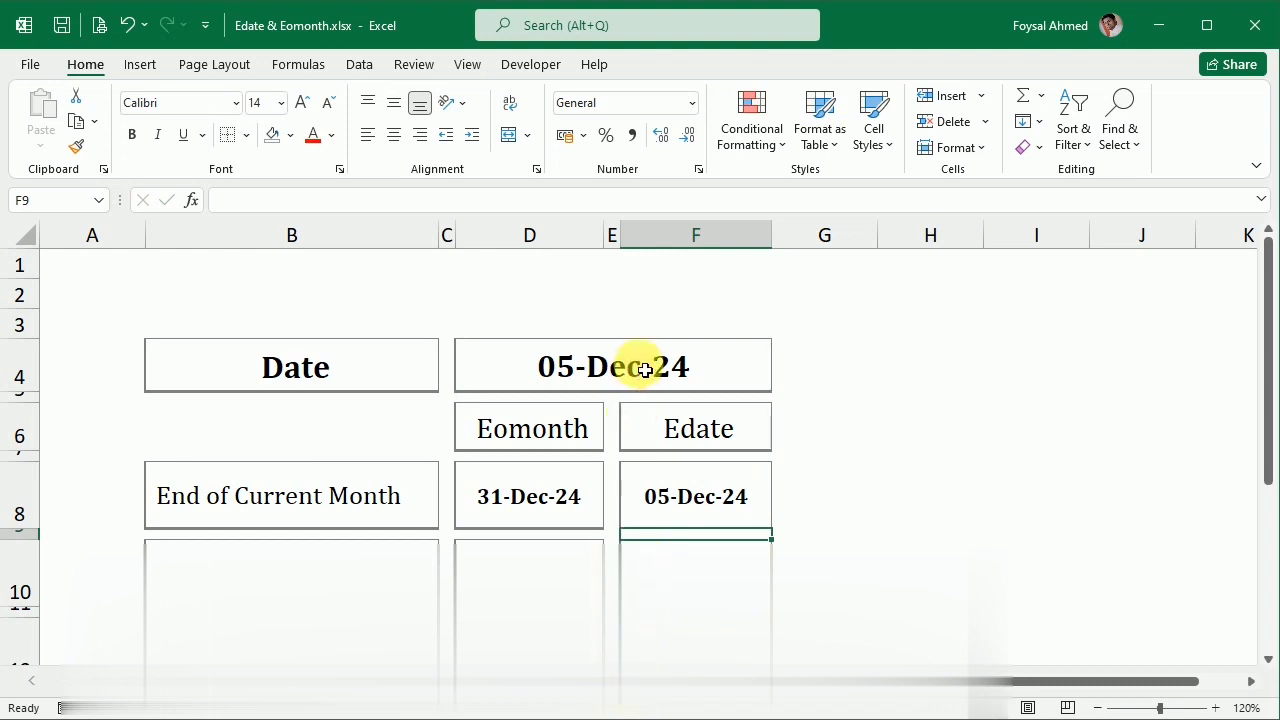
- Extend the Edate formula in F8 to =EDATE(D4,0)+26
{"action": "left_click", "coordinate": [645, 370]}
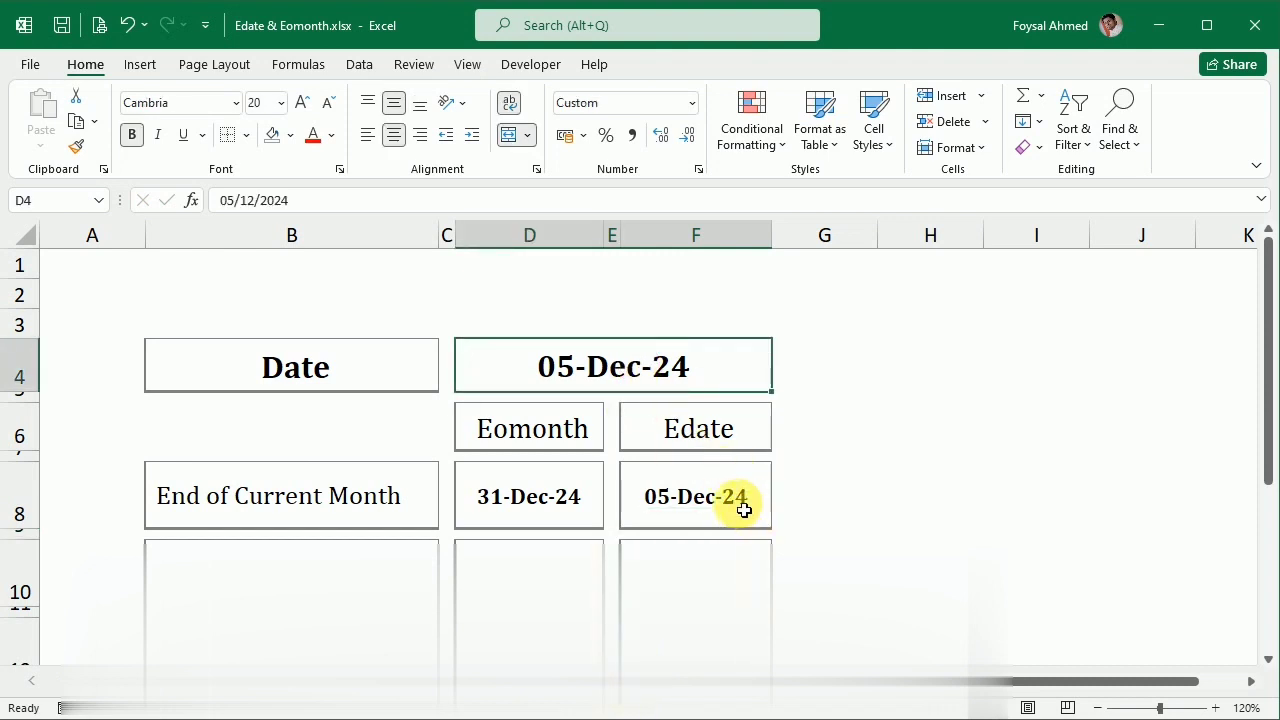
{"action": "left_click", "coordinate": [744, 510]}
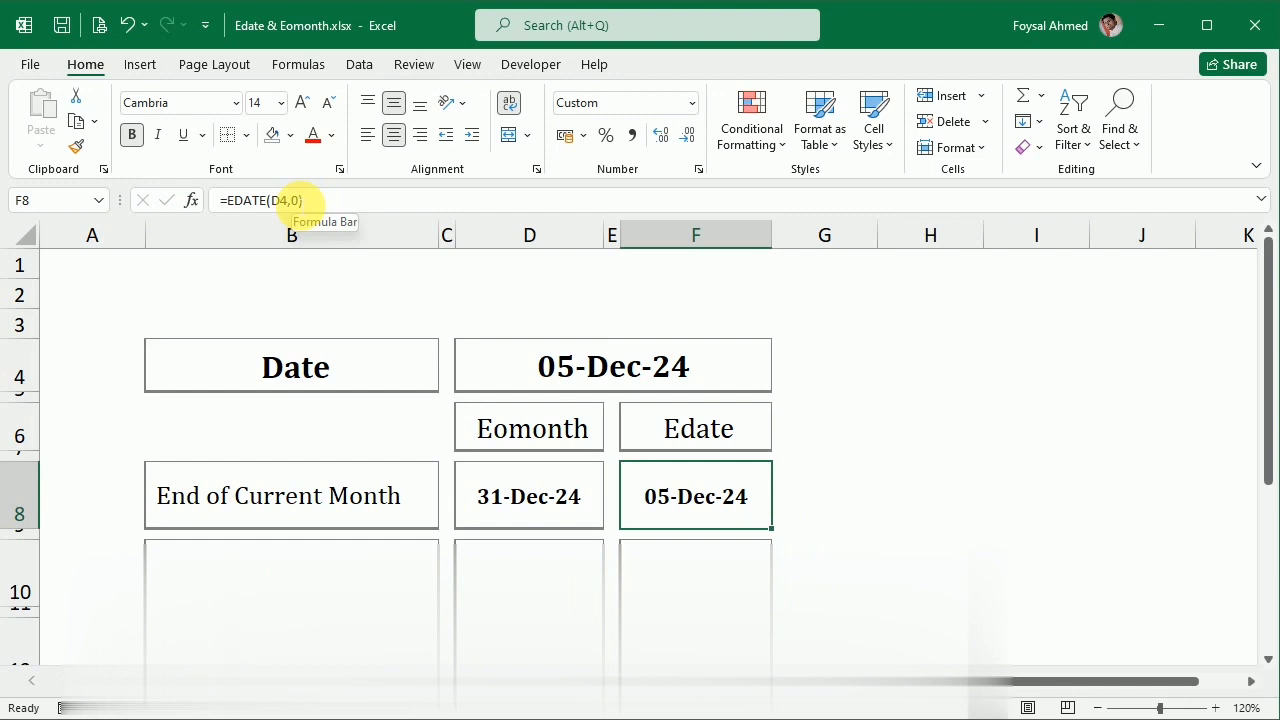
{"action": "left_click", "coordinate": [328, 197]}
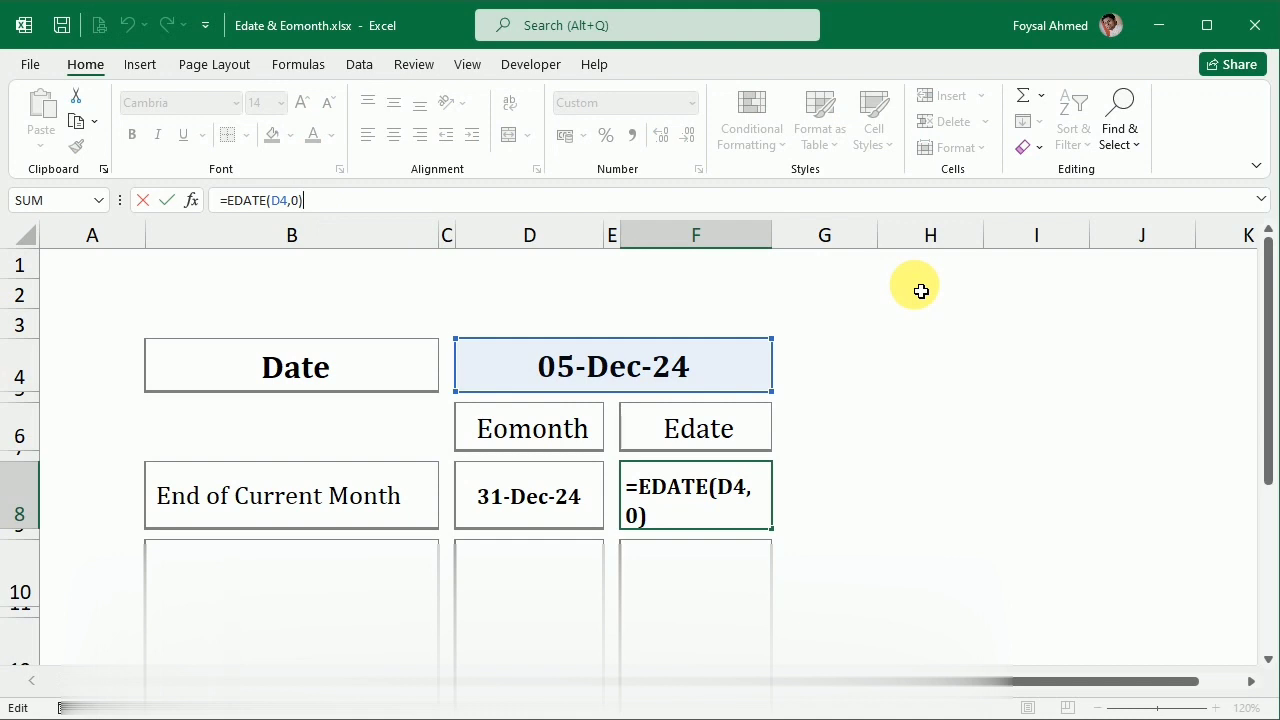
{"action": "type", "text": "+26"}
{"action": "key", "text": "Return"}
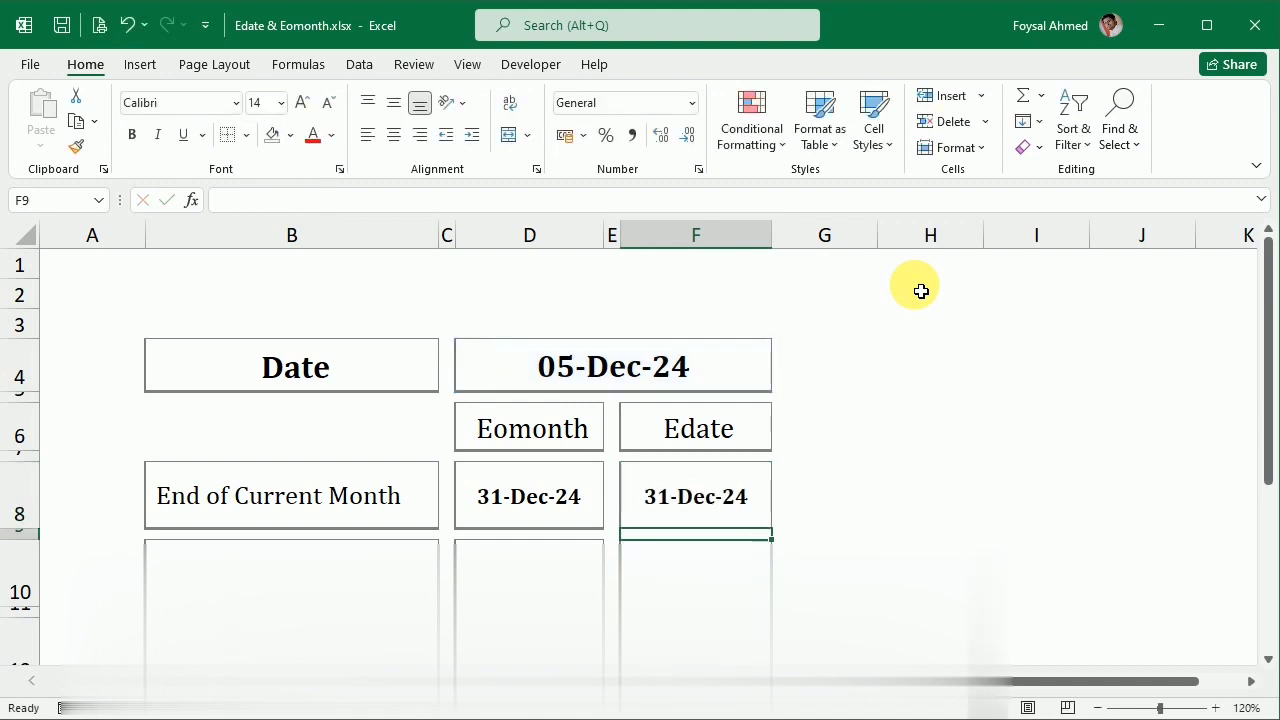
{"action": "left_click", "coordinate": [705, 504]}
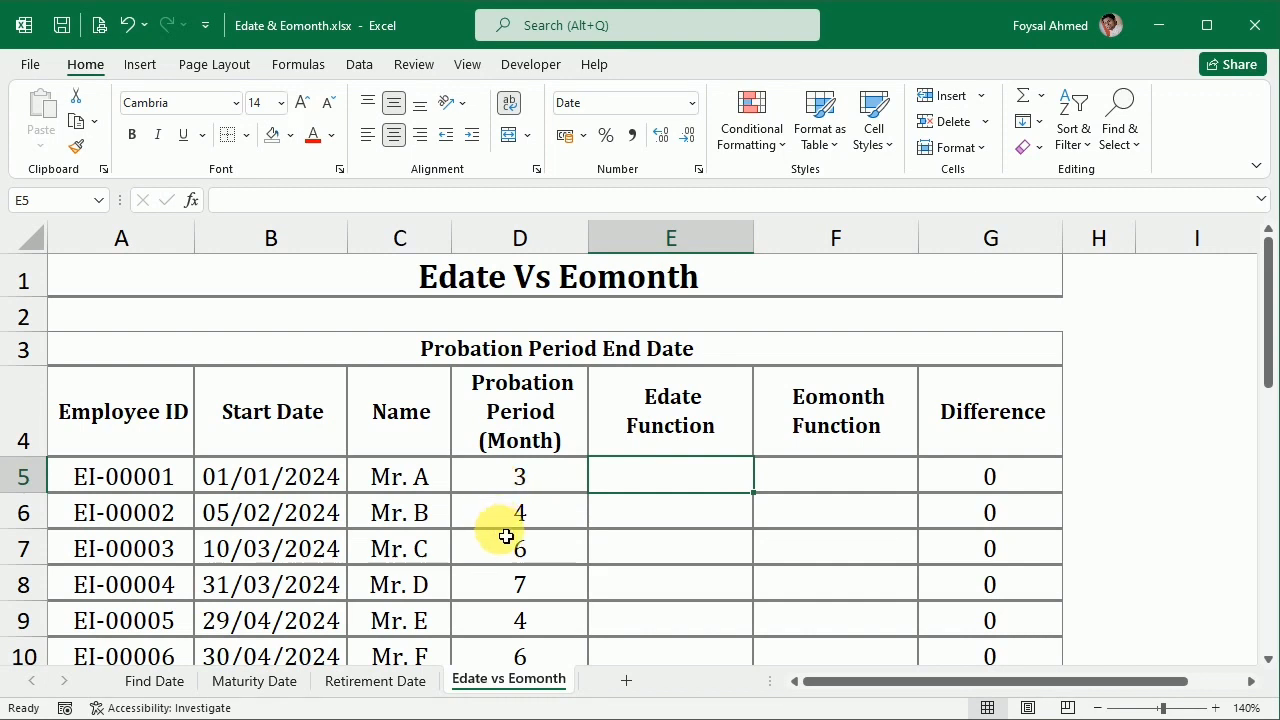
- On the Edate vs Eomonth sheet, enter =EDATE(B5,D5) in E5, the first Edate Function cell
{"action": "left_click", "coordinate": [731, 483]}
{"action": "double_click", "coordinate": [731, 483]}
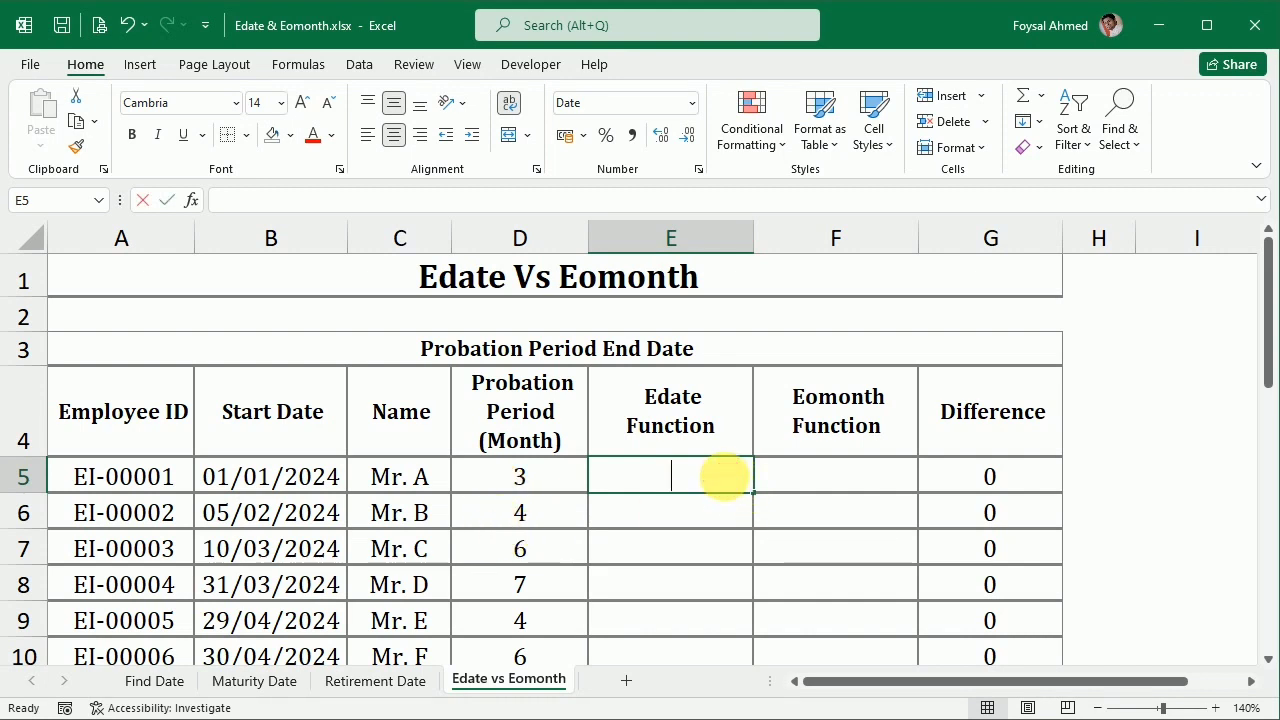
{"action": "type", "text": "=edate"}
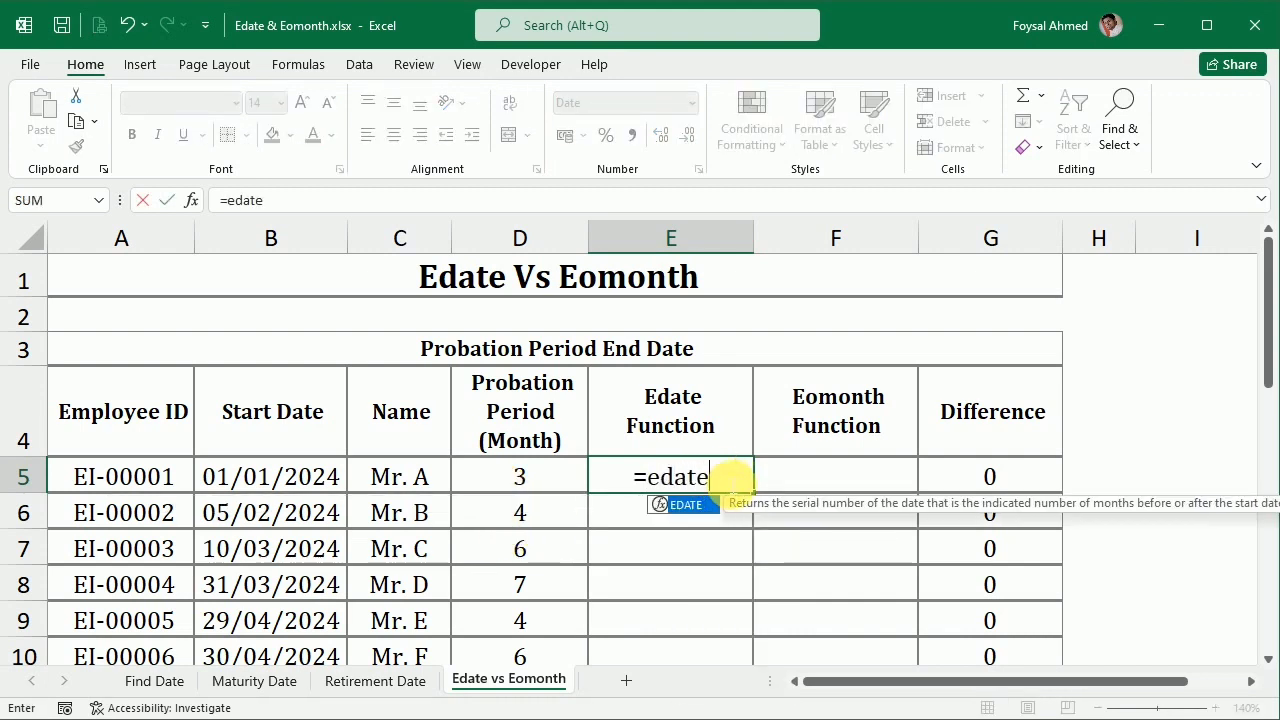
{"action": "key", "text": "Tab"}
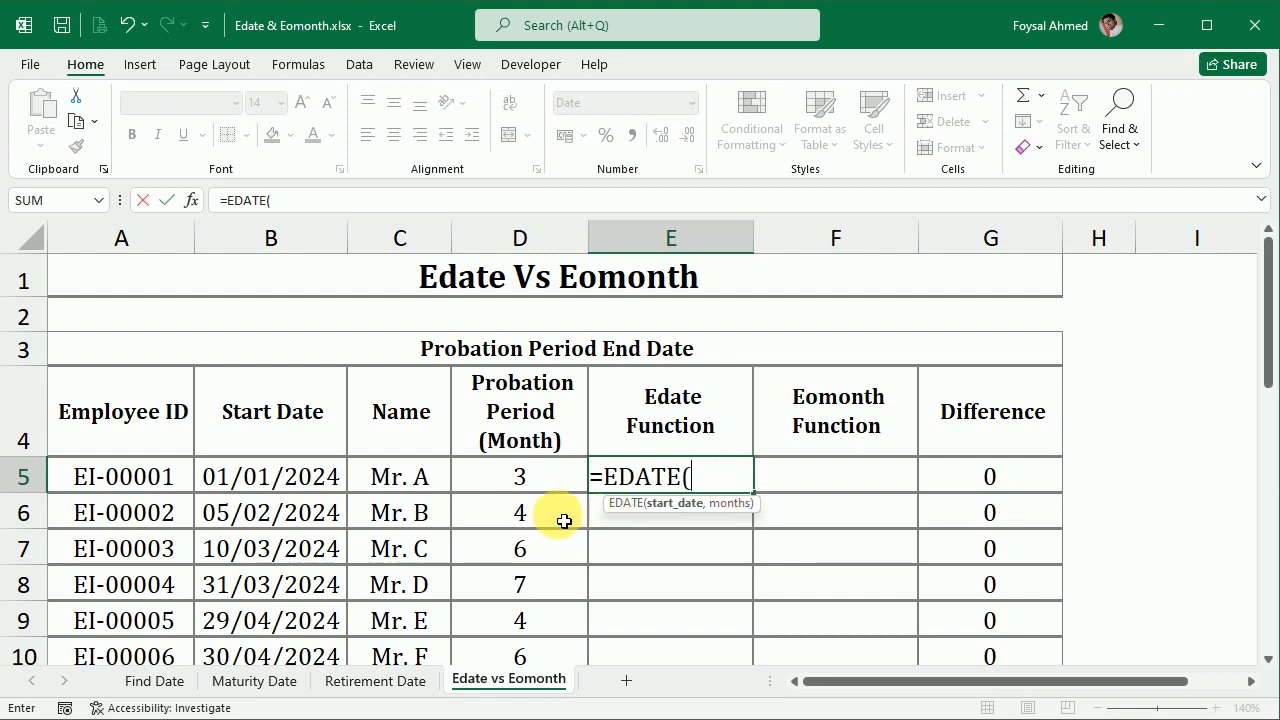
{"action": "left_click", "coordinate": [290, 486]}
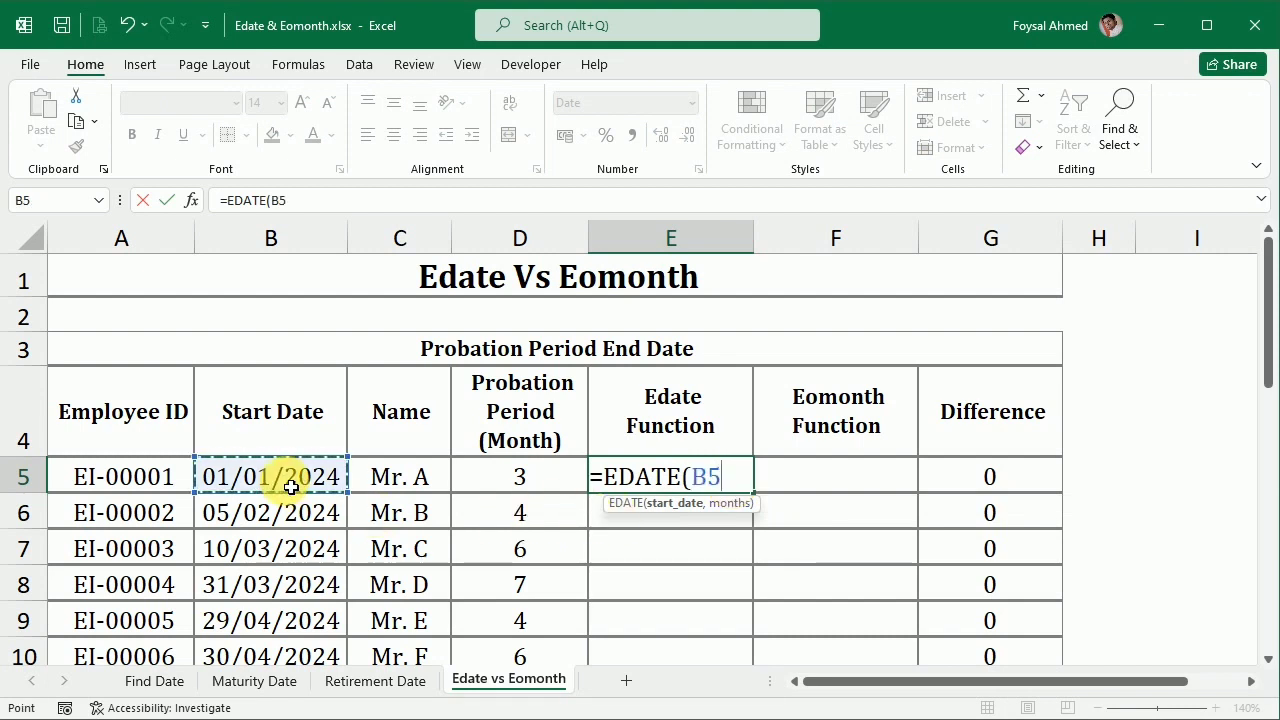
{"action": "type", "text": ","}
{"action": "left_click", "coordinate": [522, 475]}
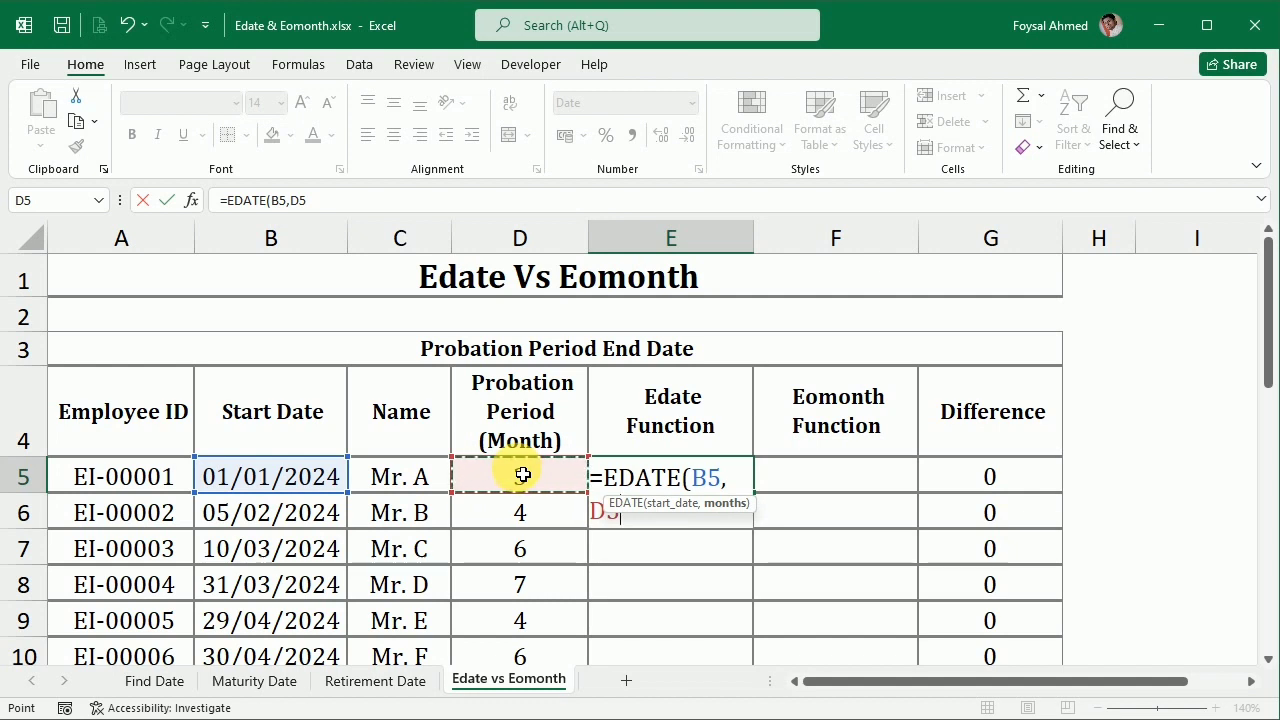
{"action": "key", "text": "Return"}
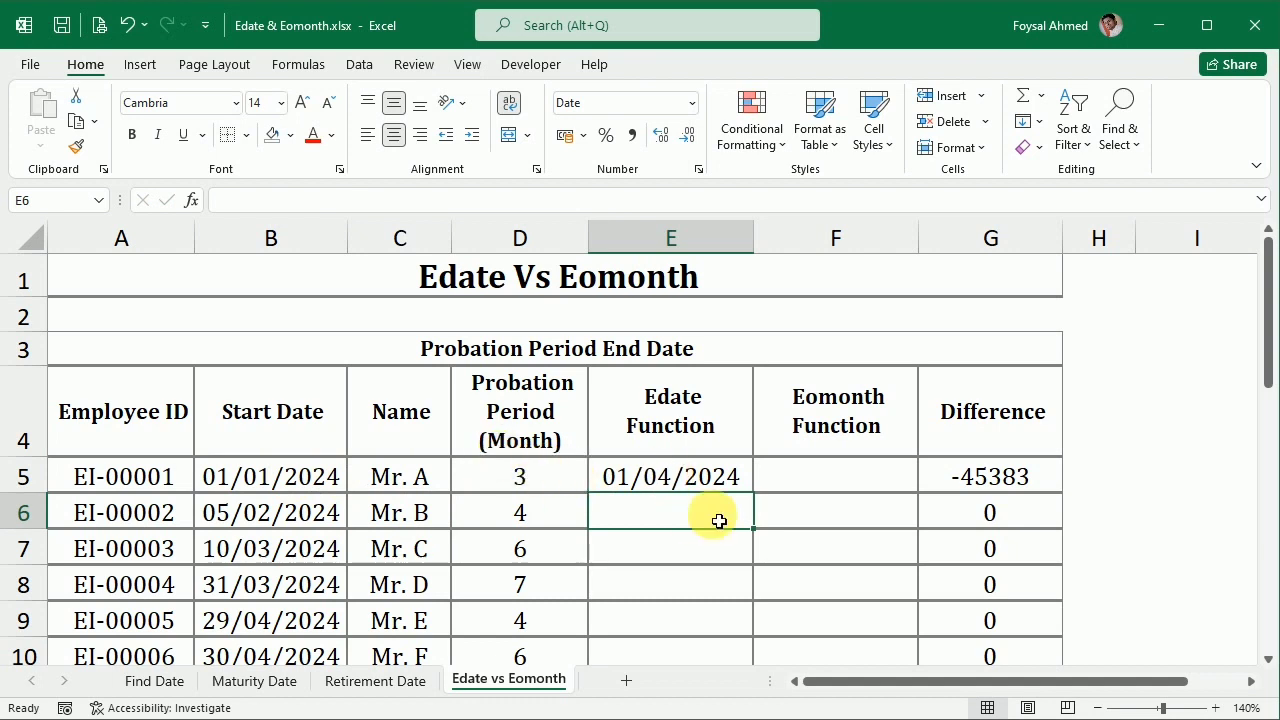
- Enter =EOMONTH(B5,D5) in F5, the first Eomonth Function cell of the probation table
{"action": "left_click", "coordinate": [818, 477]}
{"action": "type", "text": "=eom"}
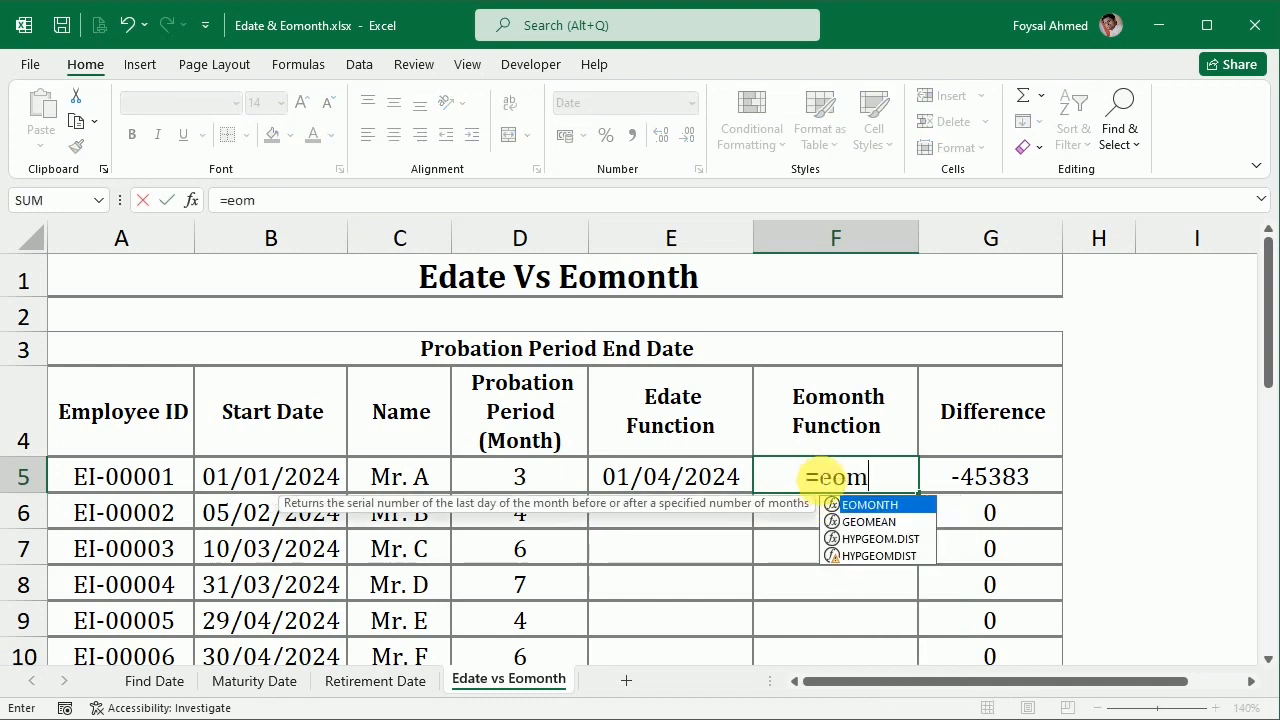
{"action": "key", "text": "Tab"}
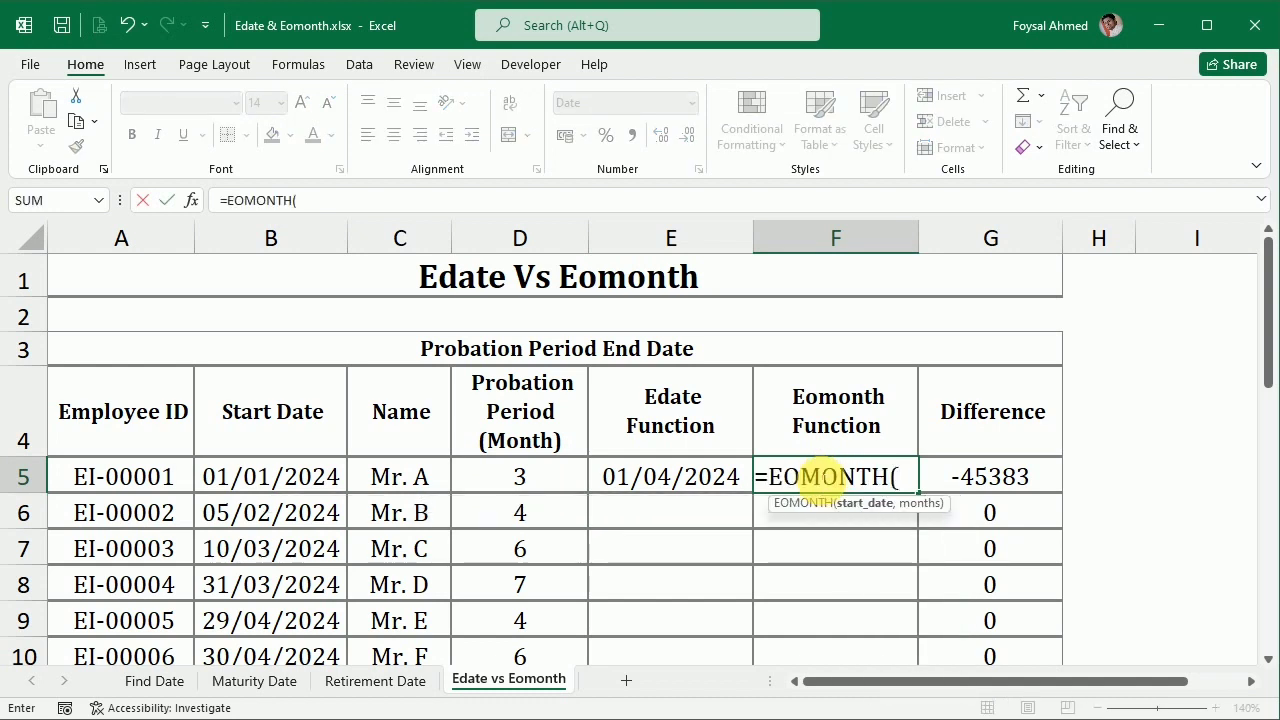
{"action": "left_click", "coordinate": [277, 480]}
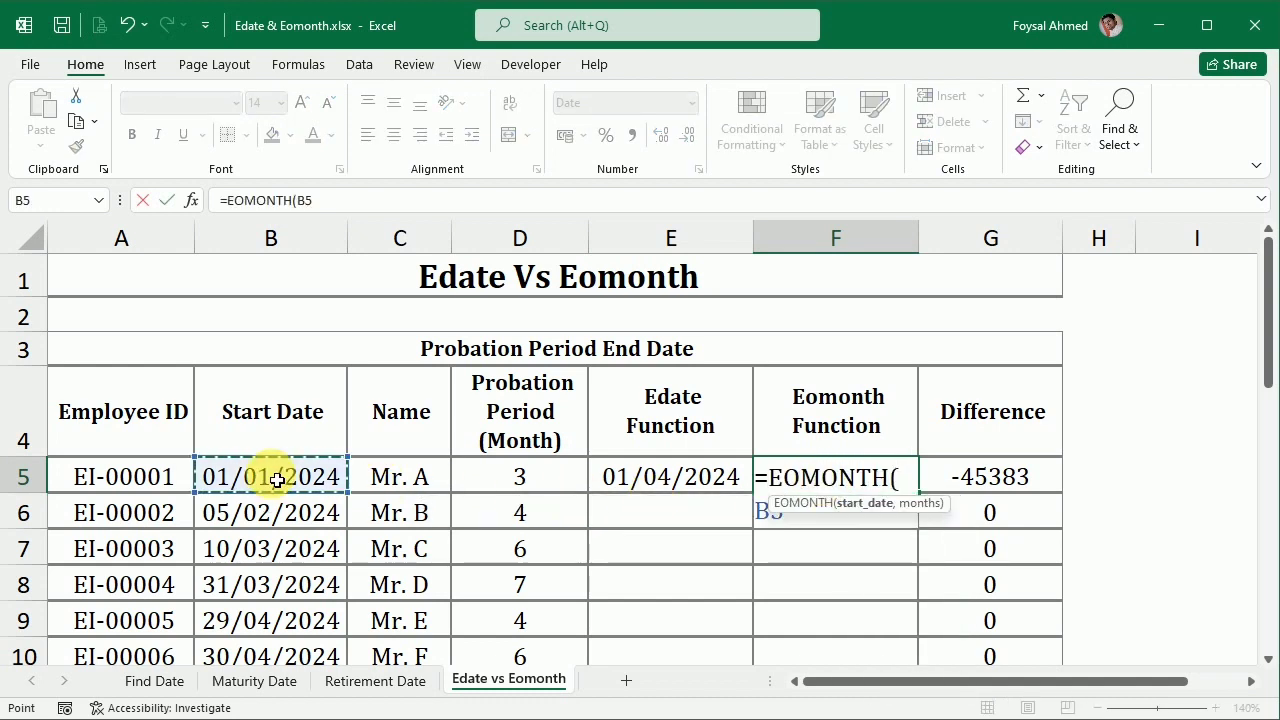
{"action": "type", "text": ","}
{"action": "left_click", "coordinate": [498, 482]}
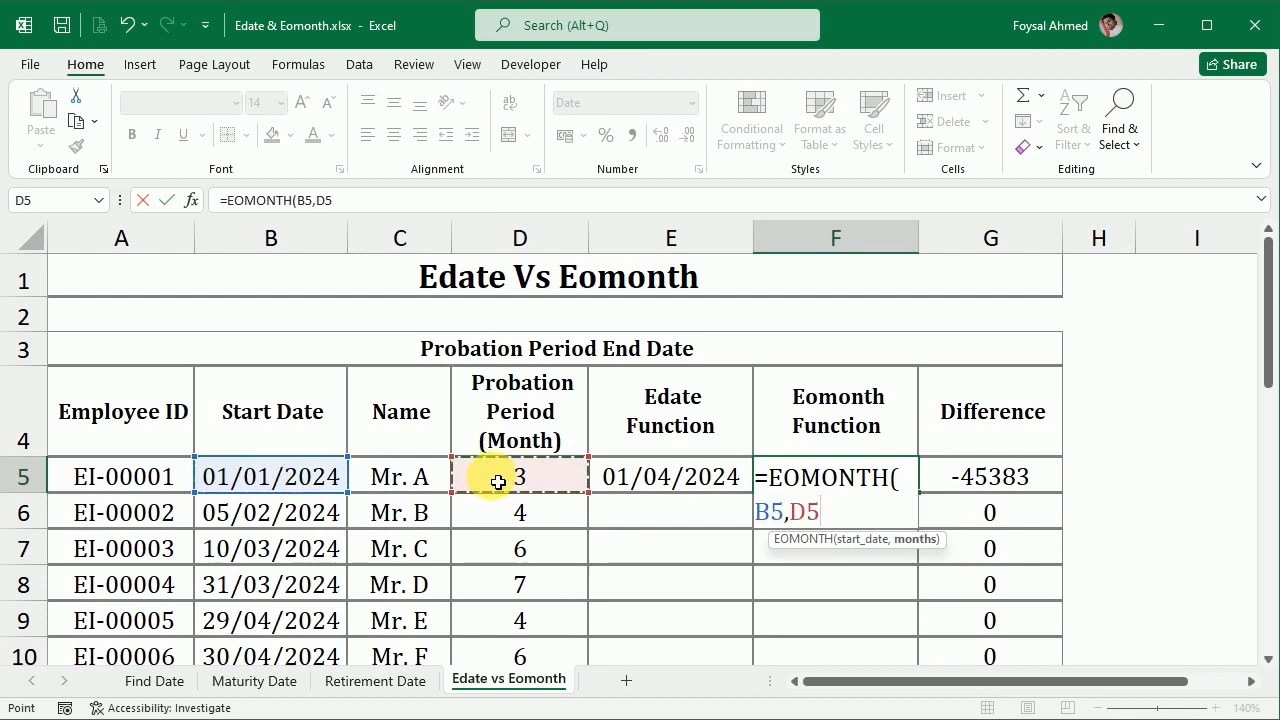
{"action": "type", "text": ")"}
{"action": "key", "text": "Return"}
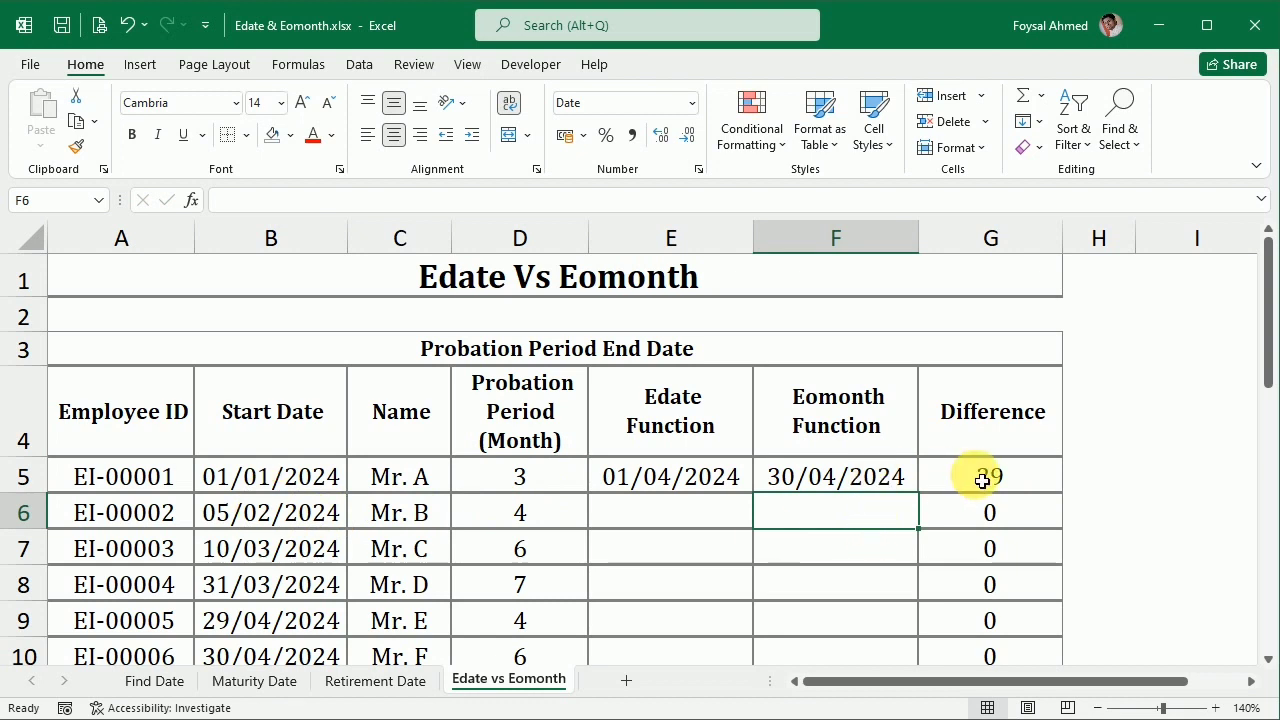
- Fill the Edate and Eomonth formulas in E5:F5 down to row 14
{"action": "left_click_drag", "start_coordinate": [671, 484], "coordinate": [791, 612]}
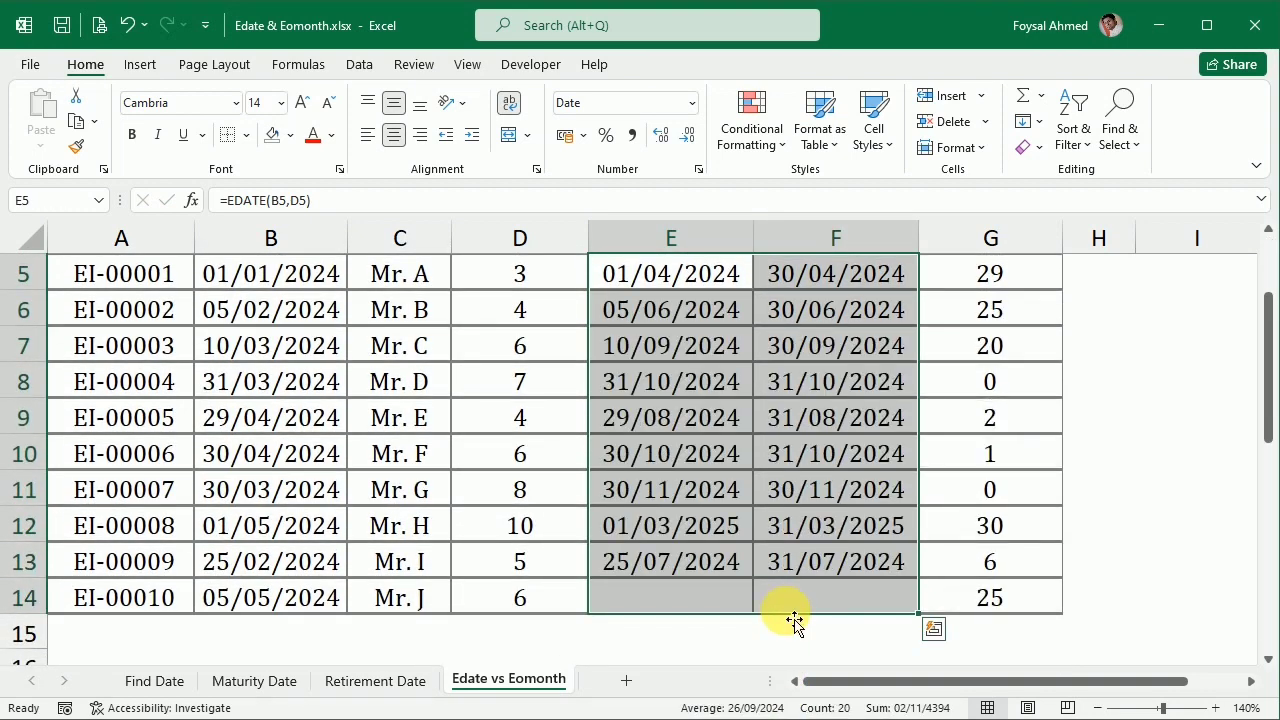
{"action": "scroll", "coordinate": [780, 600], "scroll_direction": "up", "scroll_amount": 1}
{"action": "scroll", "coordinate": [720, 555], "scroll_direction": "down", "scroll_amount": 1}
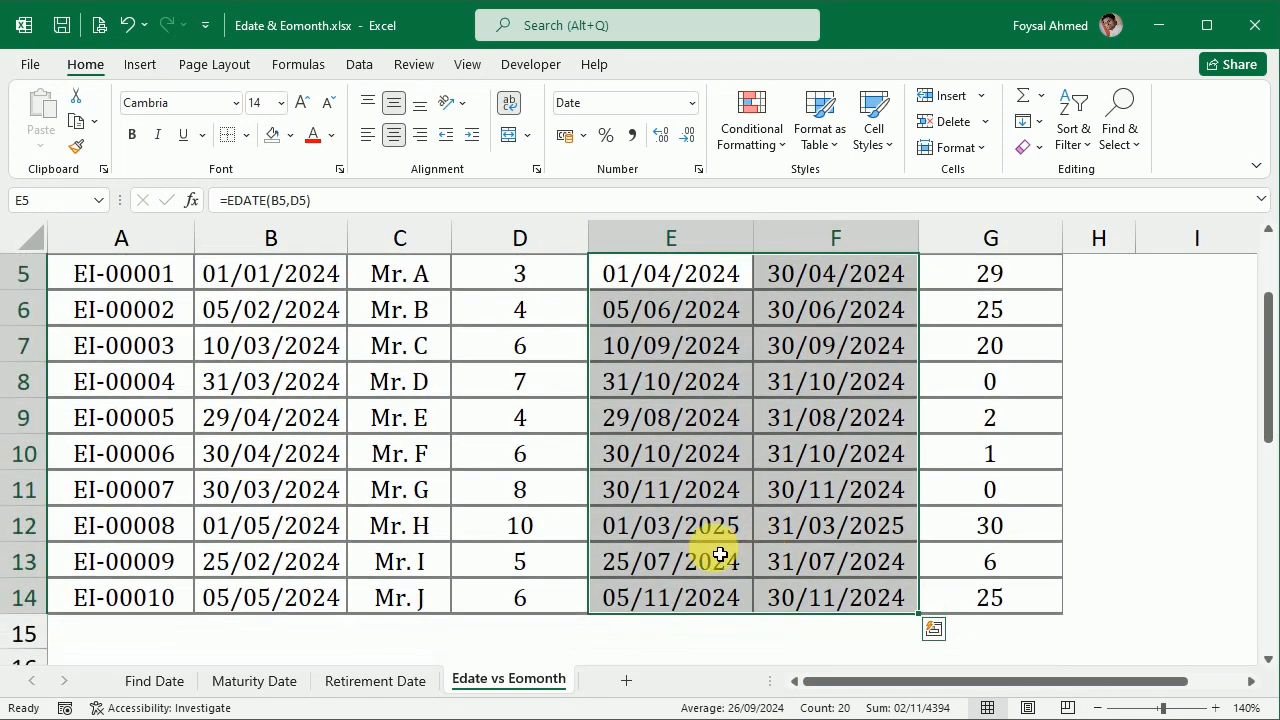
- Highlight the EI-00004 row, A8:G8, with the standard yellow fill
{"action": "left_click", "coordinate": [318, 383]}
{"action": "scroll", "coordinate": [645, 620], "scroll_direction": "up", "scroll_amount": 2}
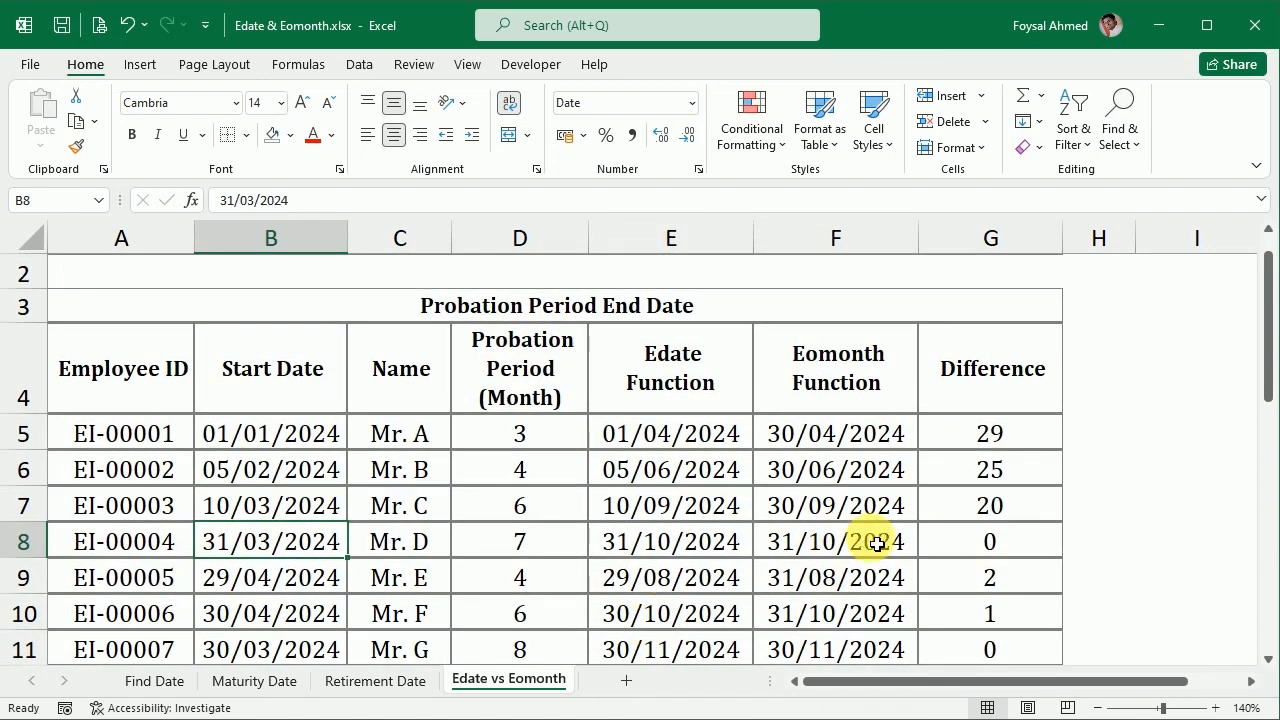
{"action": "left_click_drag", "start_coordinate": [80, 540], "coordinate": [1034, 543]}
{"action": "left_click", "coordinate": [289, 135]}
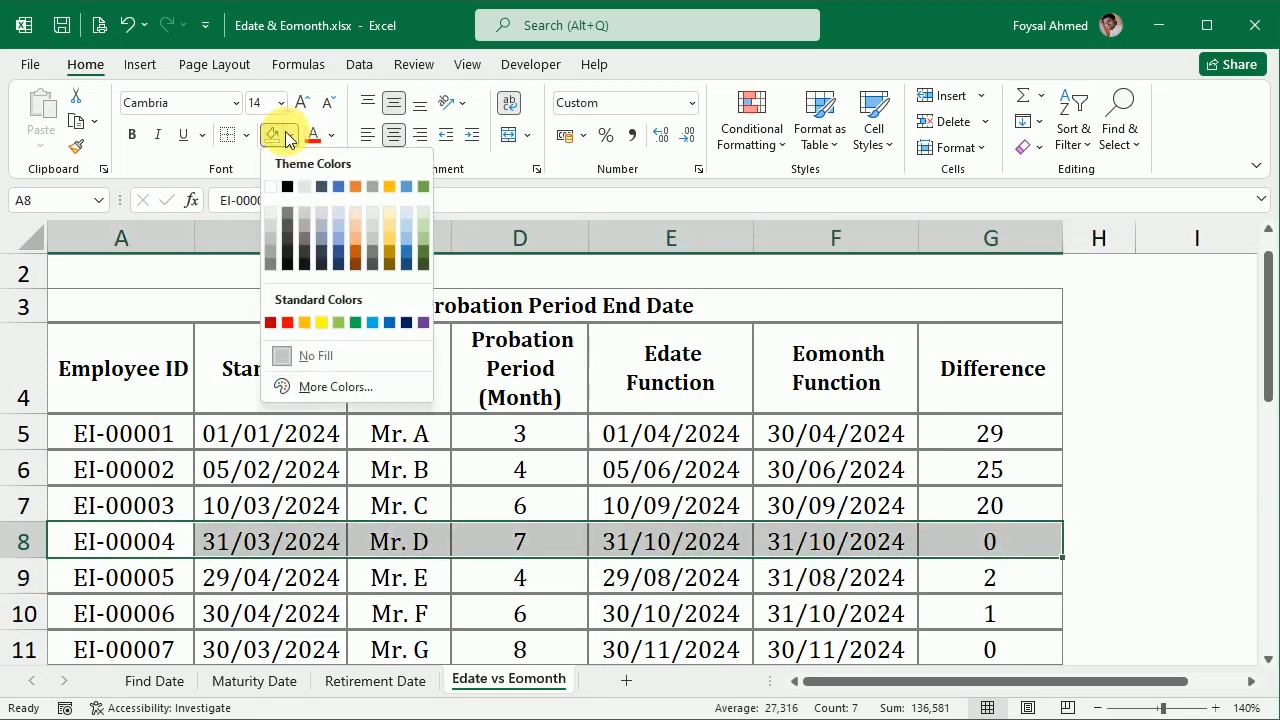
{"action": "left_click", "coordinate": [323, 322]}
- Apply the same yellow fill to the EI-00007 row, A11:G11
{"action": "scroll", "coordinate": [478, 357], "scroll_direction": "down", "scroll_amount": 2}
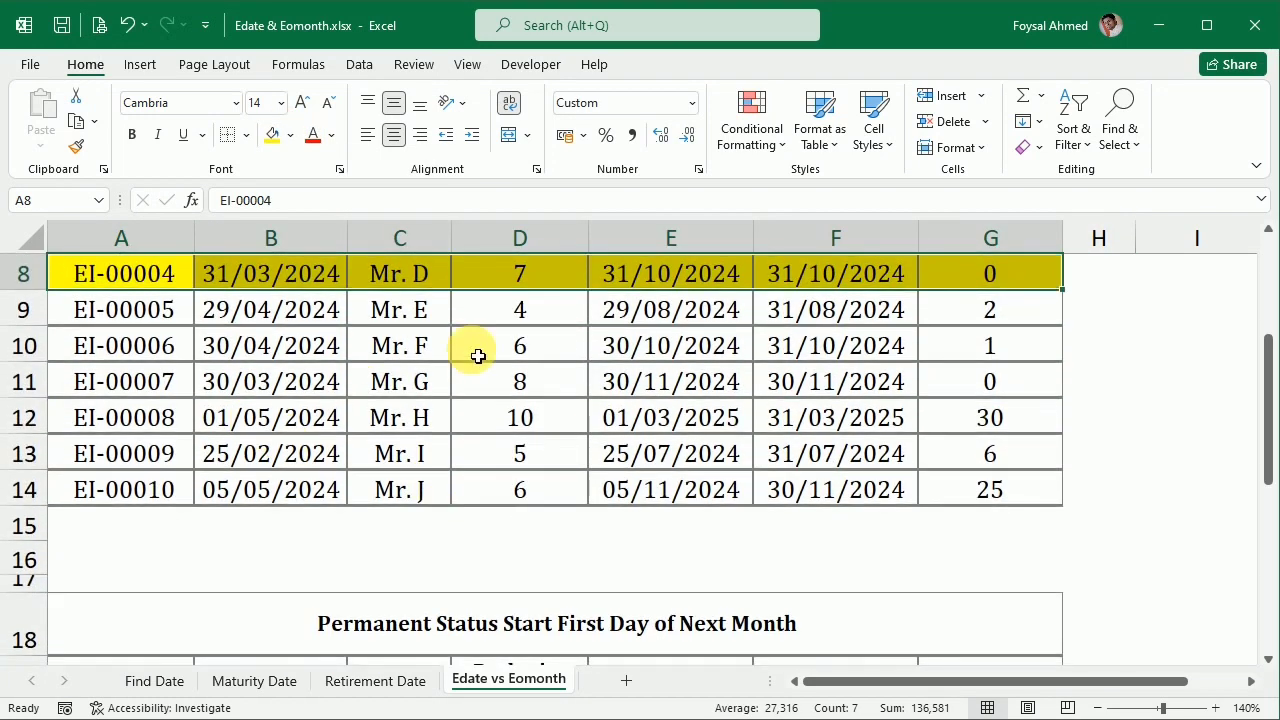
{"action": "left_click_drag", "start_coordinate": [86, 378], "coordinate": [970, 384]}
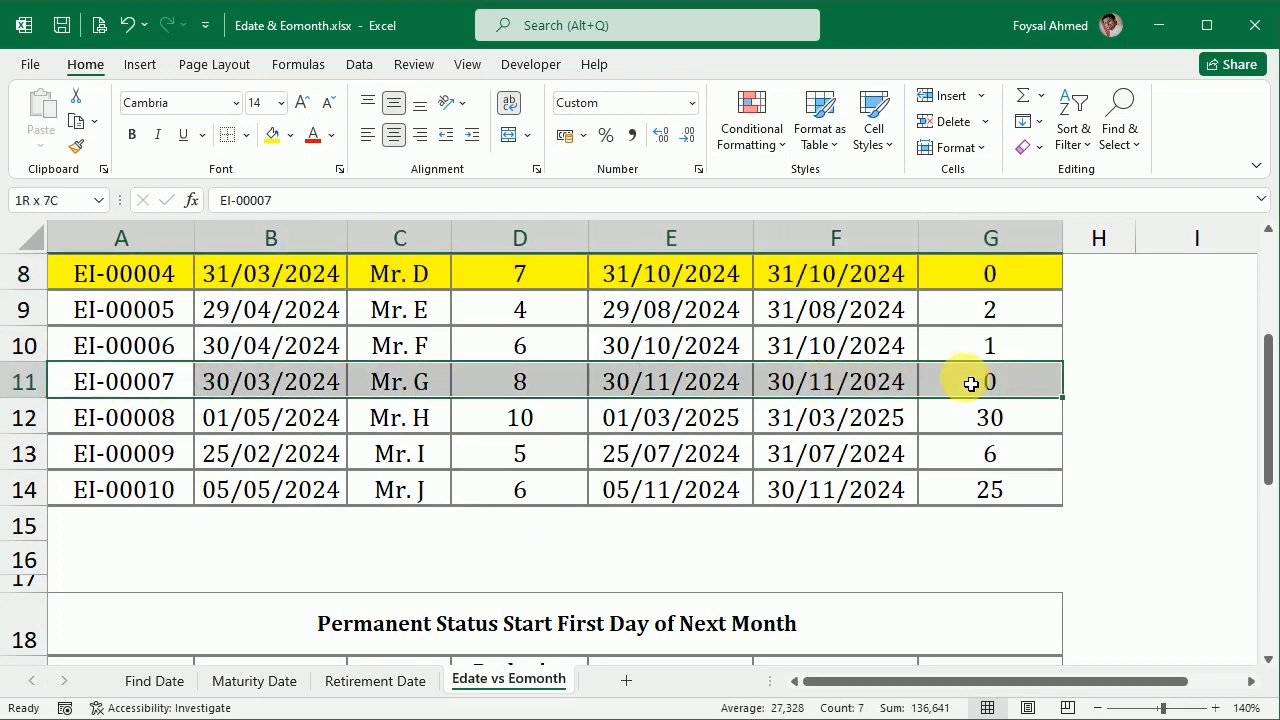
{"action": "left_click", "coordinate": [272, 136]}
- Fill the Edate Function header cell E4 with standard light green
{"action": "scroll", "coordinate": [584, 463], "scroll_direction": "up", "scroll_amount": 2}
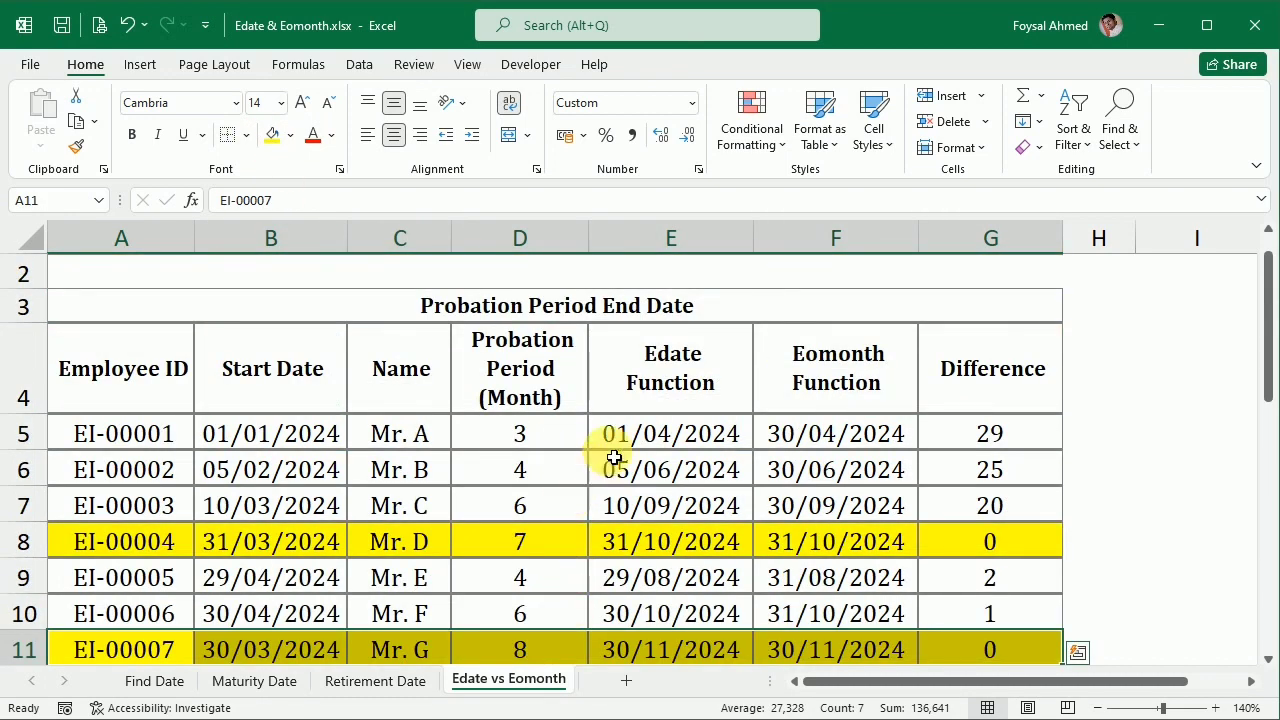
{"action": "left_click", "coordinate": [671, 351]}
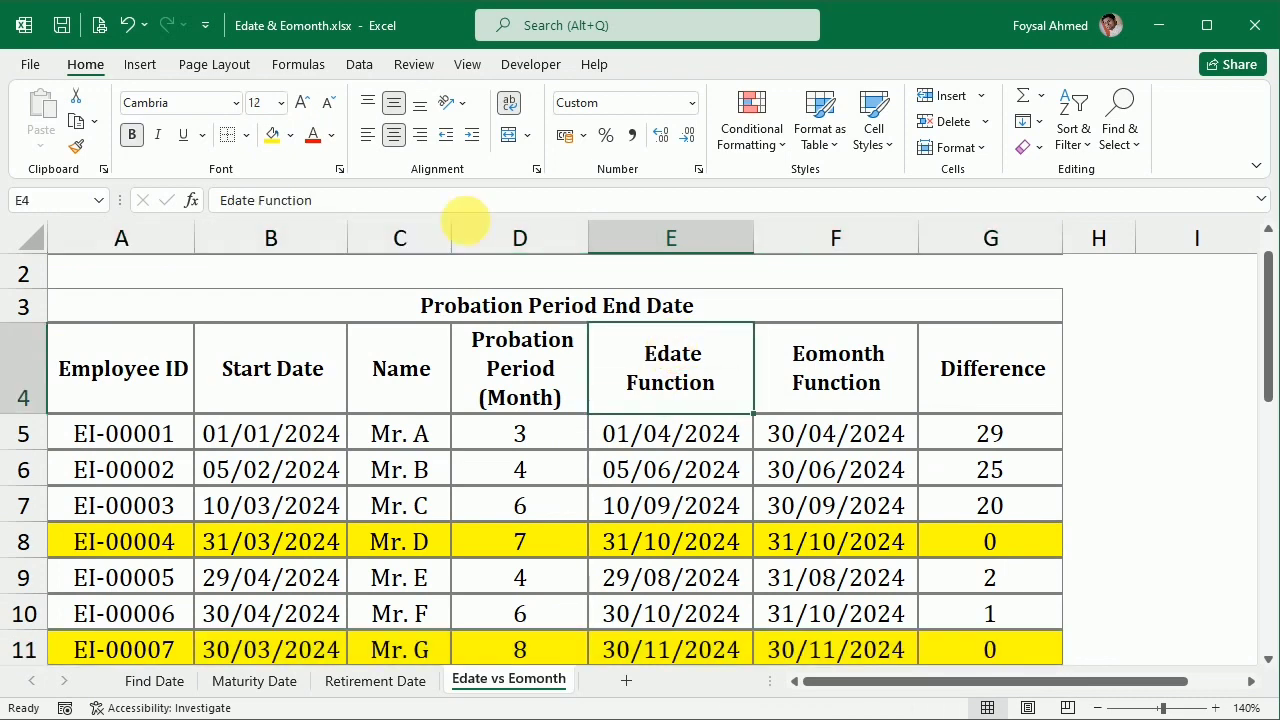
{"action": "left_click", "coordinate": [290, 135]}
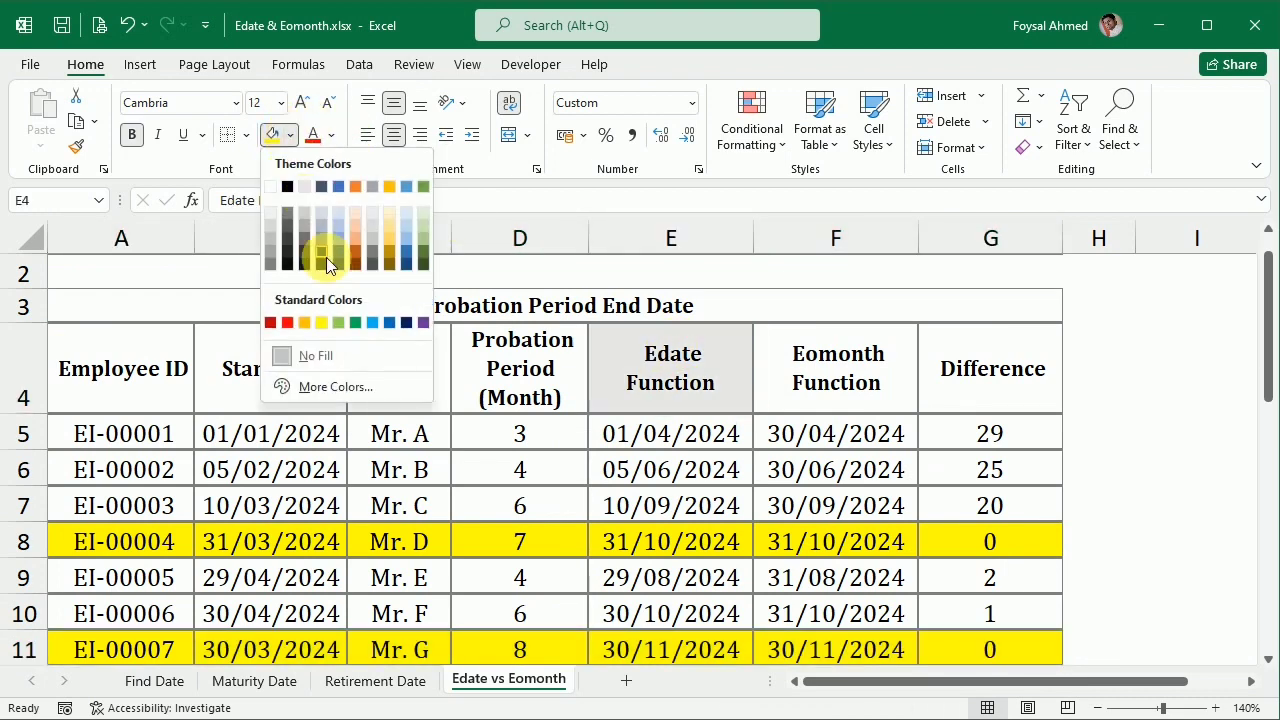
{"action": "left_click", "coordinate": [337, 324]}
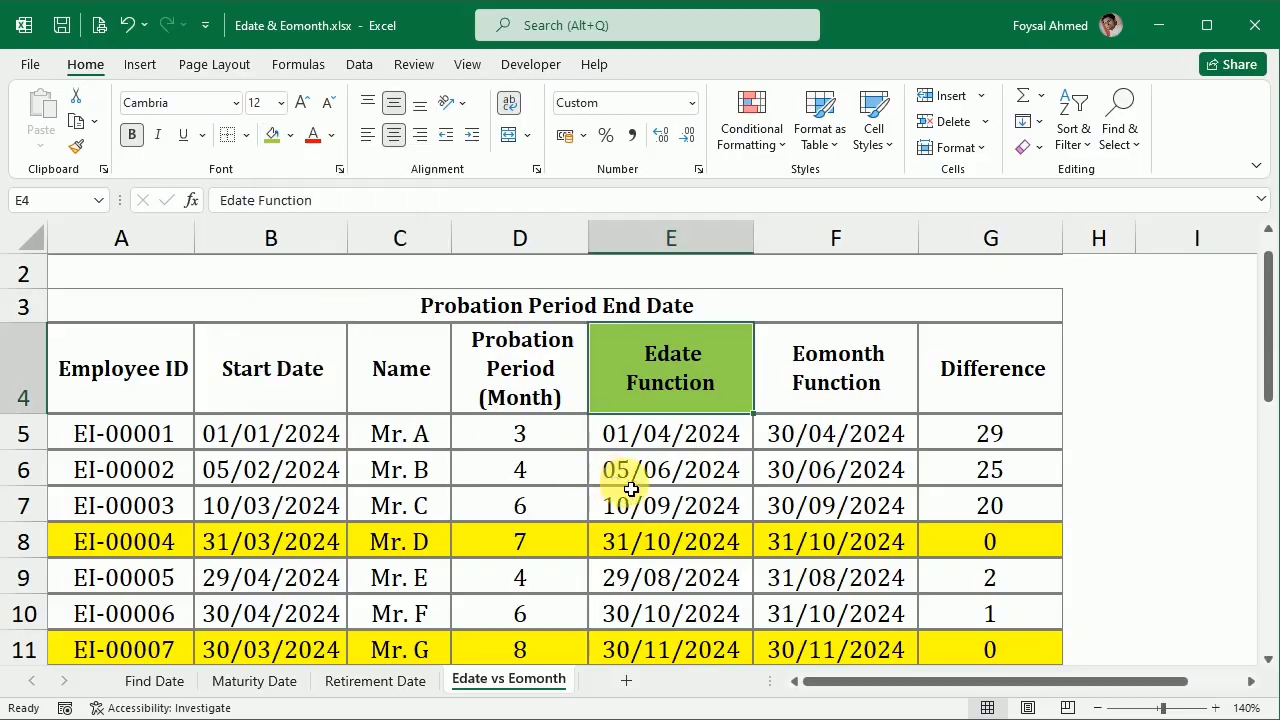